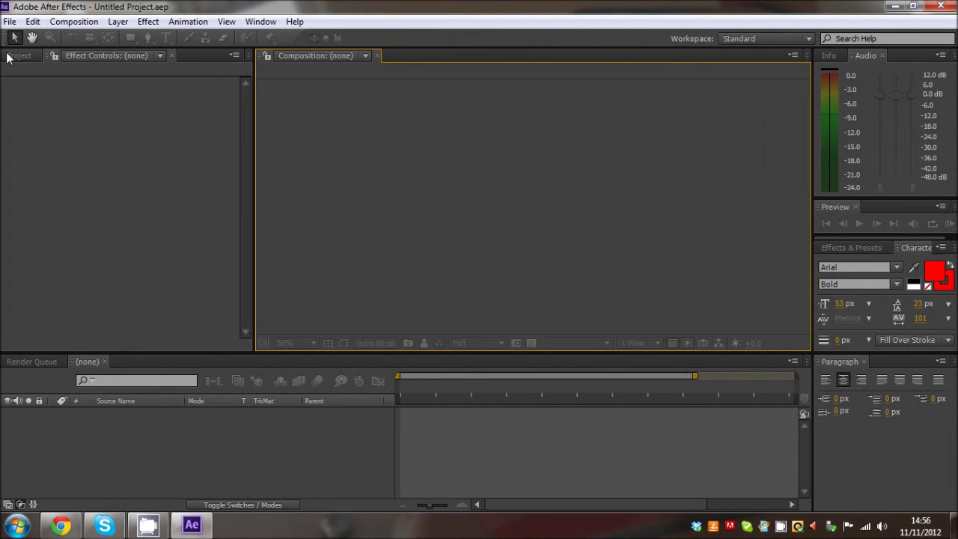
Step: Import the video clip "4 Man through smoke" from the Clips folder into the project
{"action": "left_click", "coordinate": [18, 55]}
{"action": "right_click", "coordinate": [146, 219]}
{"action": "left_click", "coordinate": [325, 275]}
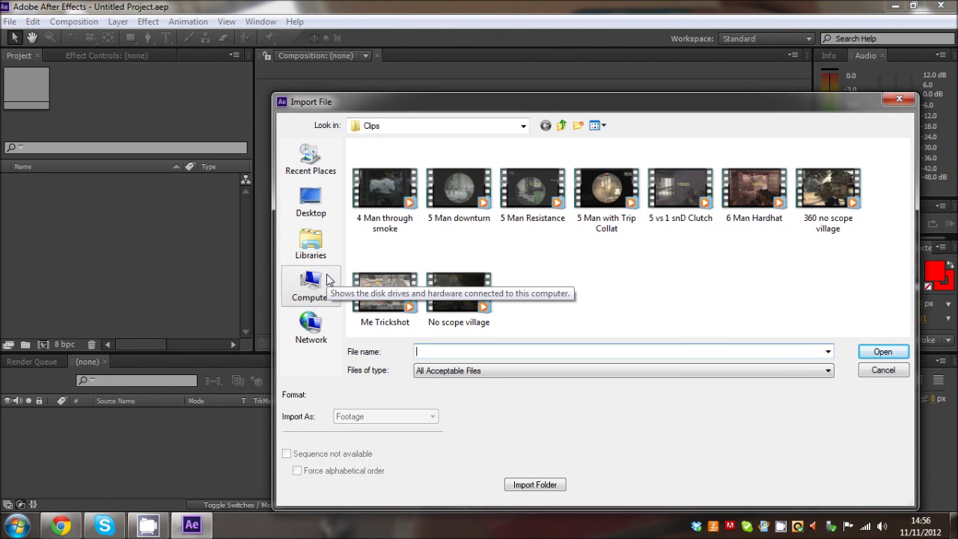
{"action": "left_click", "coordinate": [435, 217]}
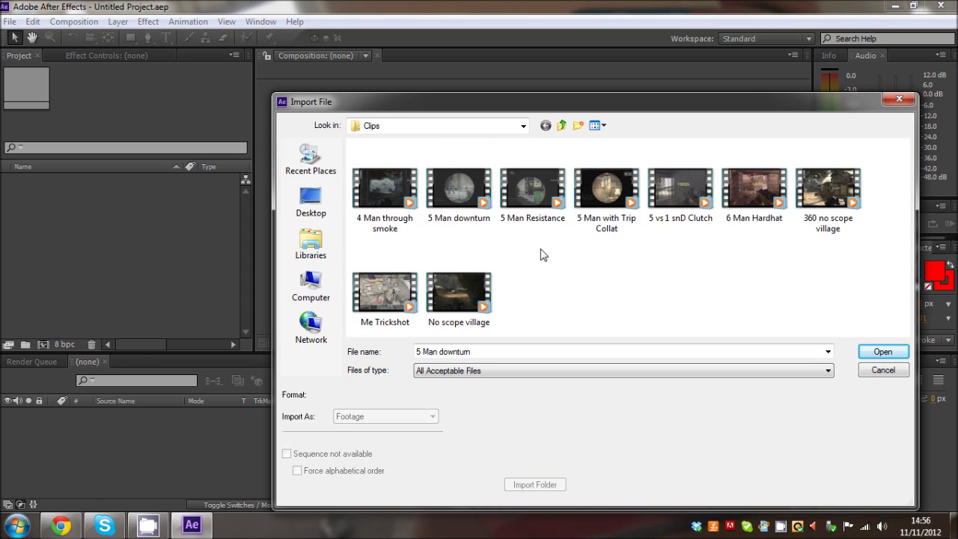
{"action": "left_click", "coordinate": [406, 193]}
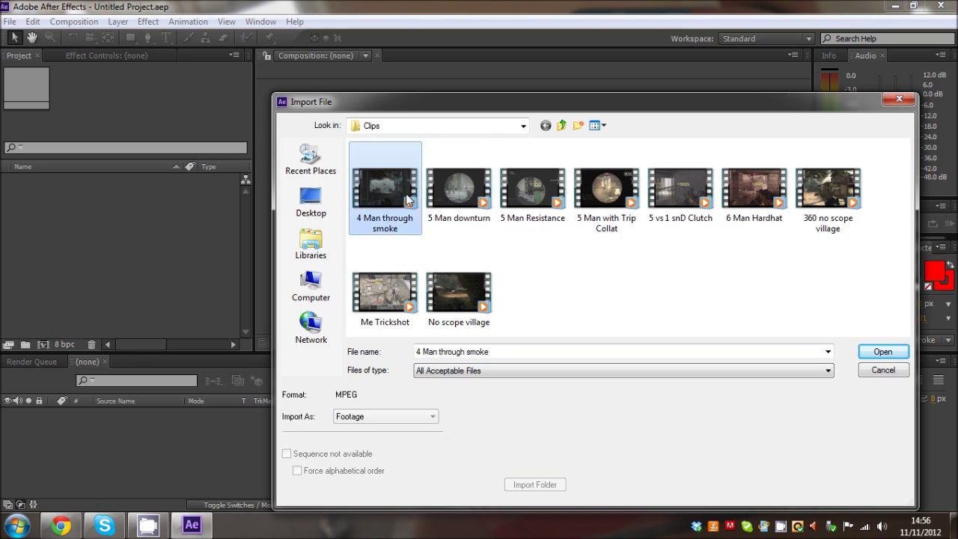
{"action": "double_click", "coordinate": [406, 193]}
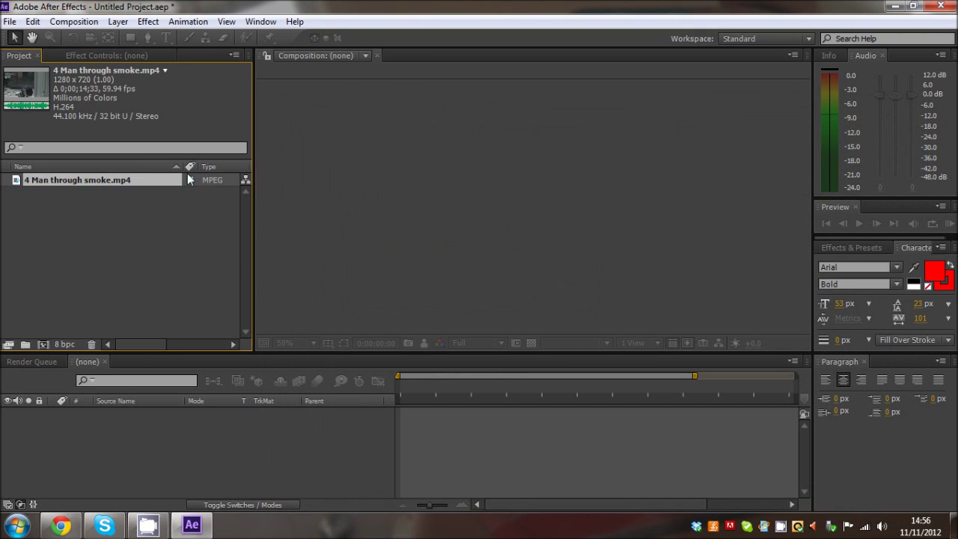
Step: Create a new composition from the 4 Man through smoke.mp4 footage
{"action": "left_click", "coordinate": [118, 201]}
{"action": "right_click", "coordinate": [126, 234]}
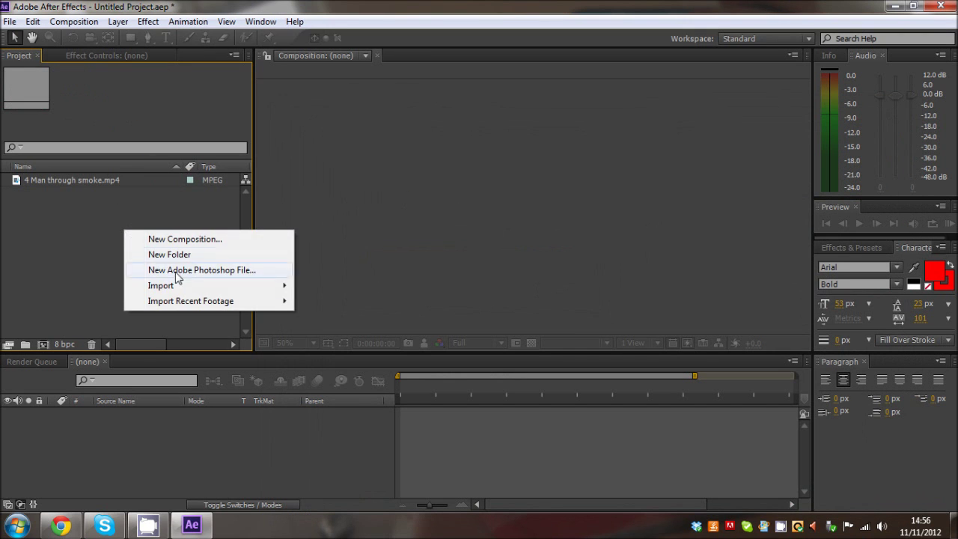
{"action": "left_click", "coordinate": [67, 267]}
{"action": "left_click", "coordinate": [75, 180]}
{"action": "left_click_drag", "start_coordinate": [75, 179], "coordinate": [46, 343]}
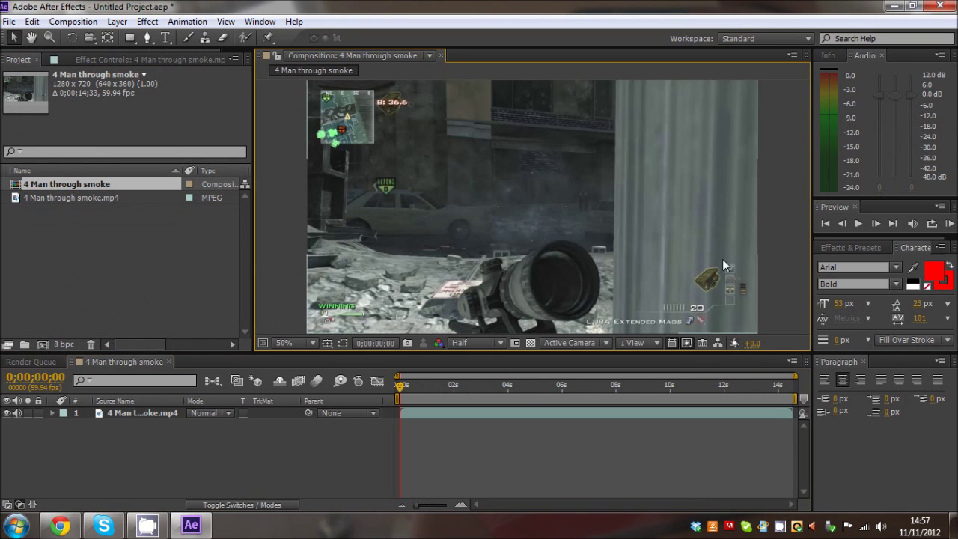
Step: Import the L118A gunshot sound from Editing Extra Materials > Extra Sound Effects > Call of Duty Gun Sounds > MW3
{"action": "right_click", "coordinate": [145, 247]}
{"action": "mouse_move", "coordinate": [260, 307]}
{"action": "left_click", "coordinate": [344, 301]}
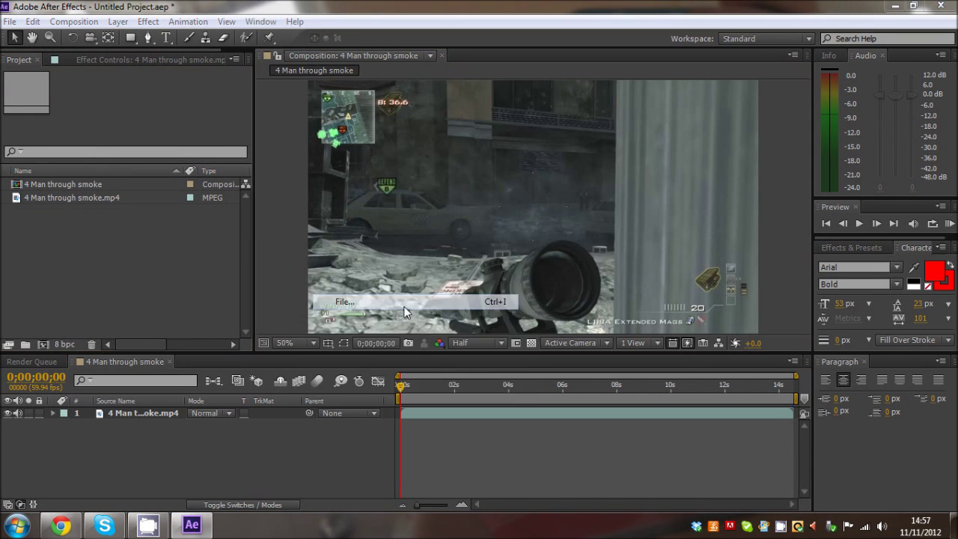
{"action": "left_click", "coordinate": [562, 125]}
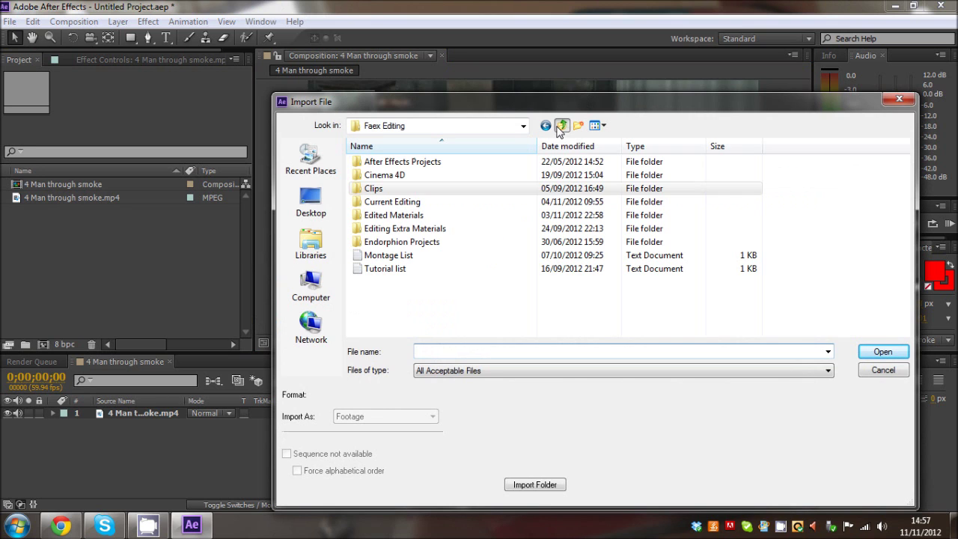
{"action": "double_click", "coordinate": [420, 229]}
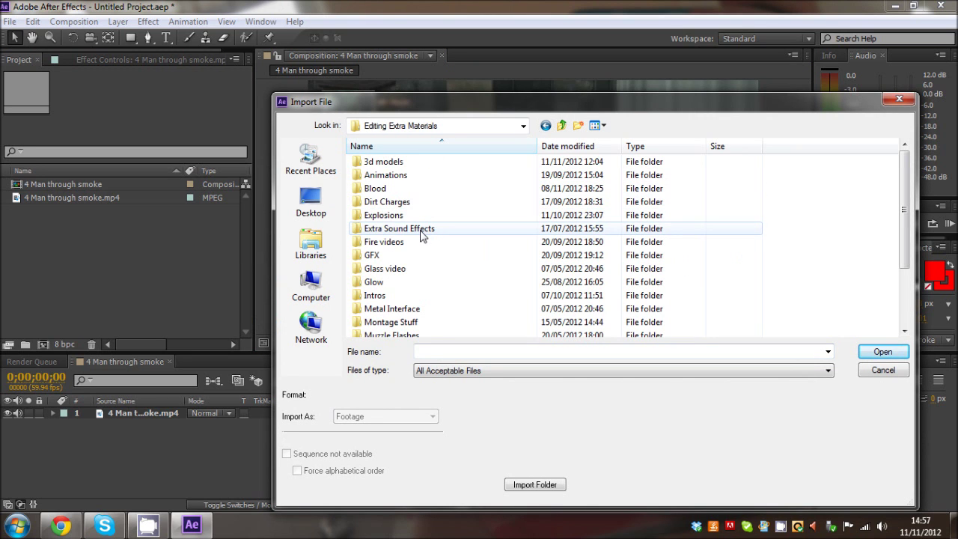
{"action": "double_click", "coordinate": [414, 231]}
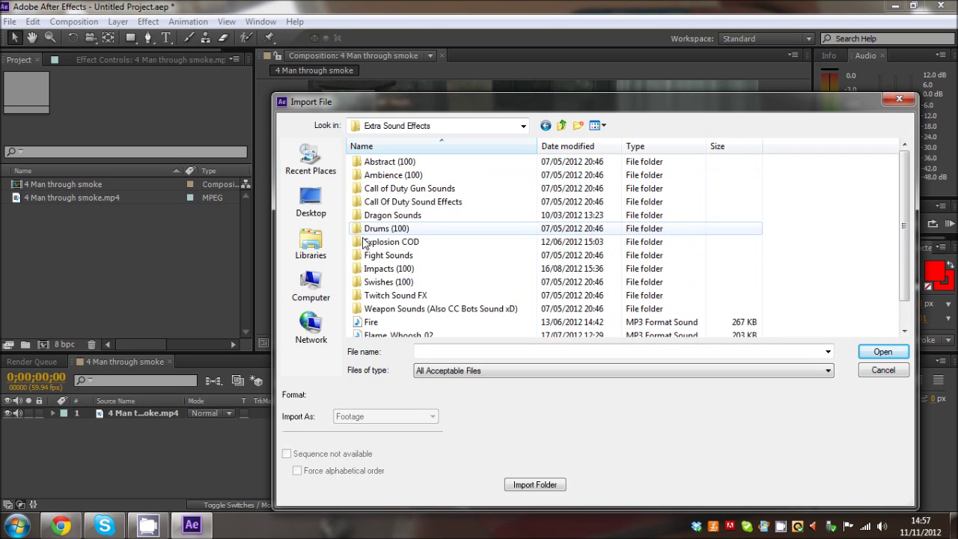
{"action": "double_click", "coordinate": [408, 188]}
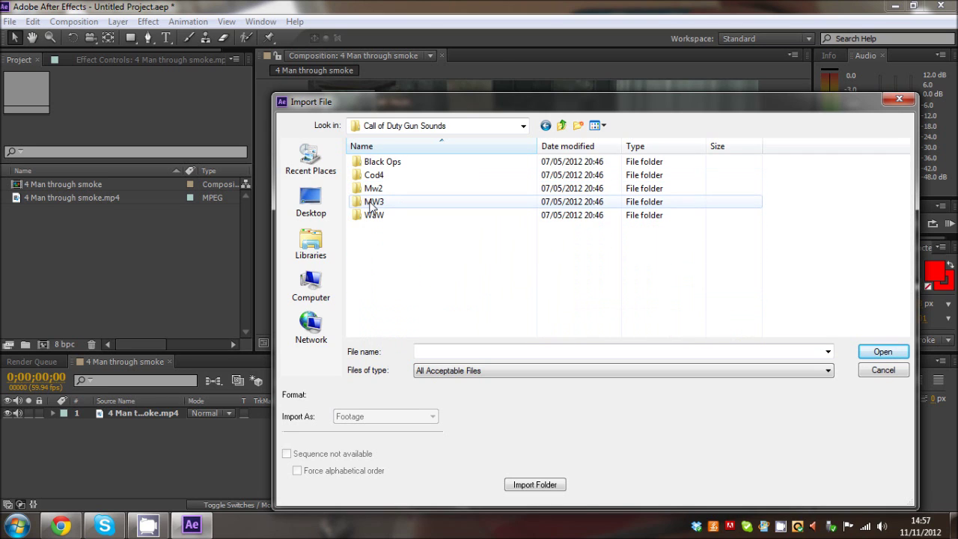
{"action": "double_click", "coordinate": [369, 202]}
{"action": "double_click", "coordinate": [370, 202]}
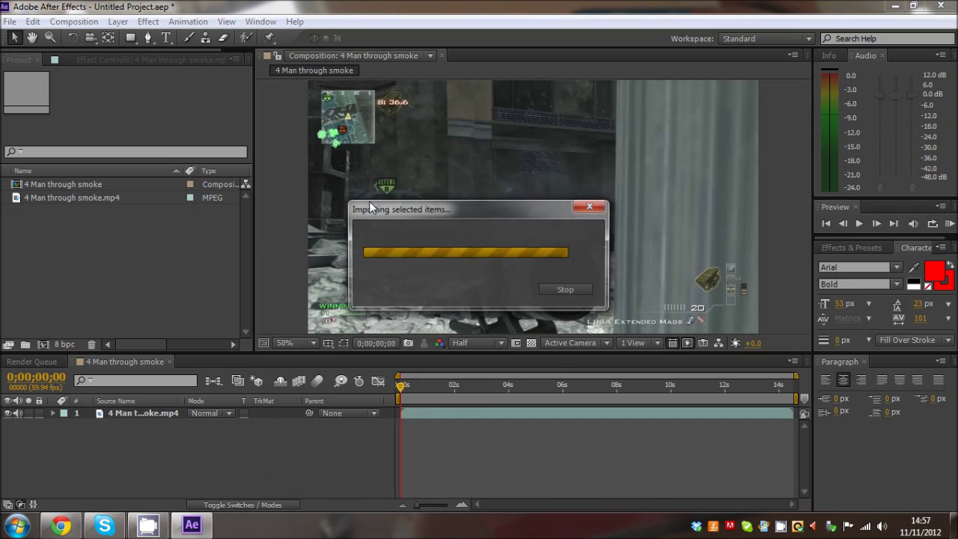
Step: Add L118A.wav above the gameplay clip and duplicate it into four staggered layers between about 4 and 7 seconds
{"action": "left_click", "coordinate": [524, 387]}
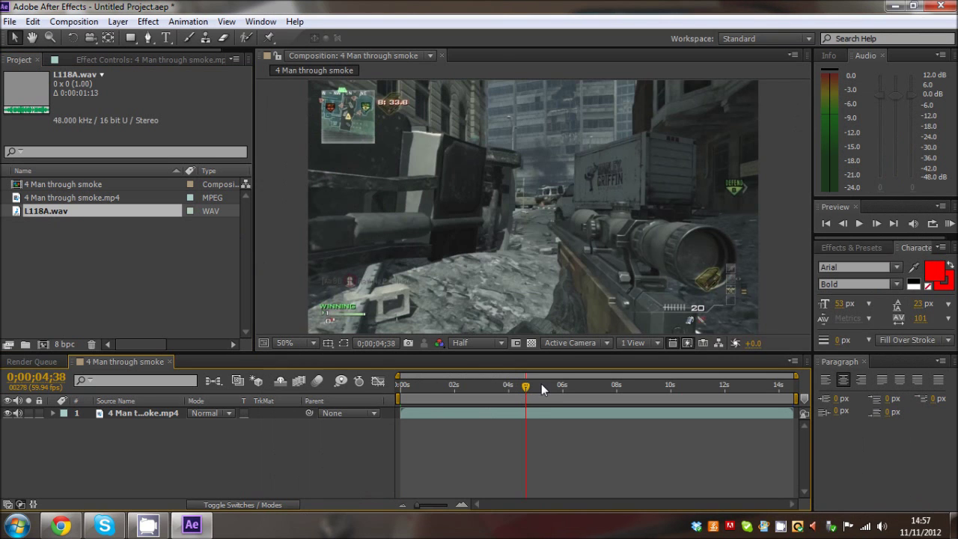
{"action": "left_click_drag", "start_coordinate": [33, 210], "coordinate": [111, 413]}
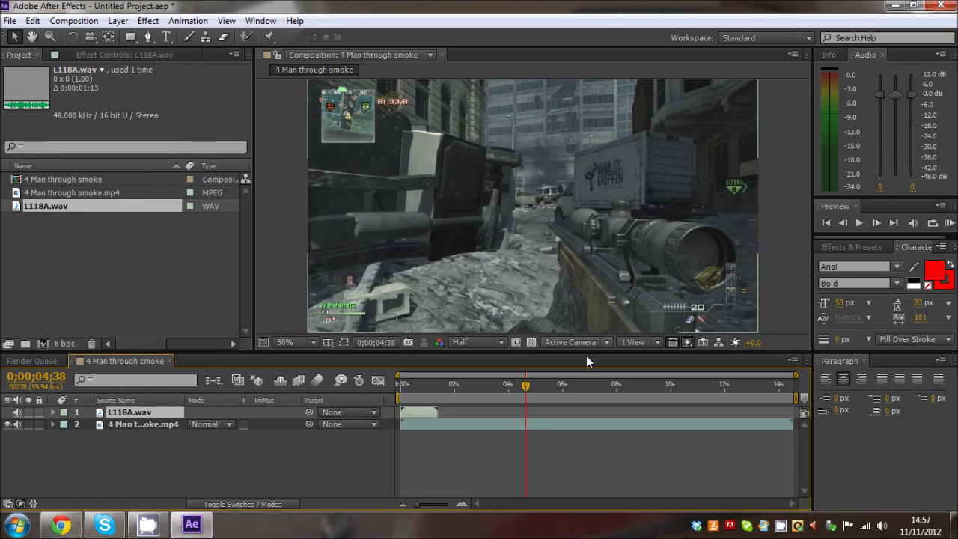
{"action": "left_click_drag", "start_coordinate": [417, 414], "coordinate": [567, 418]}
{"action": "key", "text": "ctrl+d"}
{"action": "key", "text": "ctrl+d"}
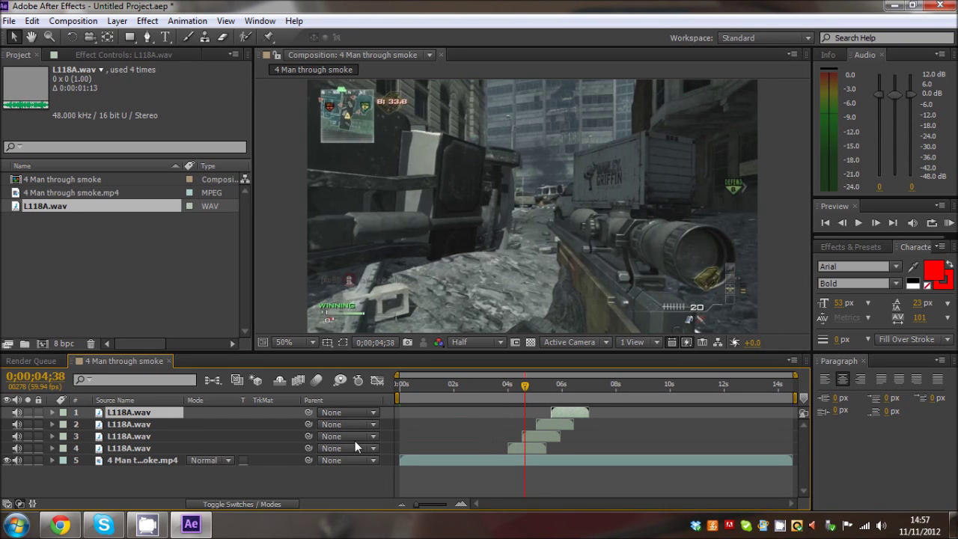
Step: Limit the work area to about 3.7–6.7 seconds, hide and mute the gameplay clip, and run a RAM preview
{"action": "left_click_drag", "start_coordinate": [395, 398], "coordinate": [506, 448]}
{"action": "left_click_drag", "start_coordinate": [552, 400], "coordinate": [499, 398]}
{"action": "left_click", "coordinate": [6, 461]}
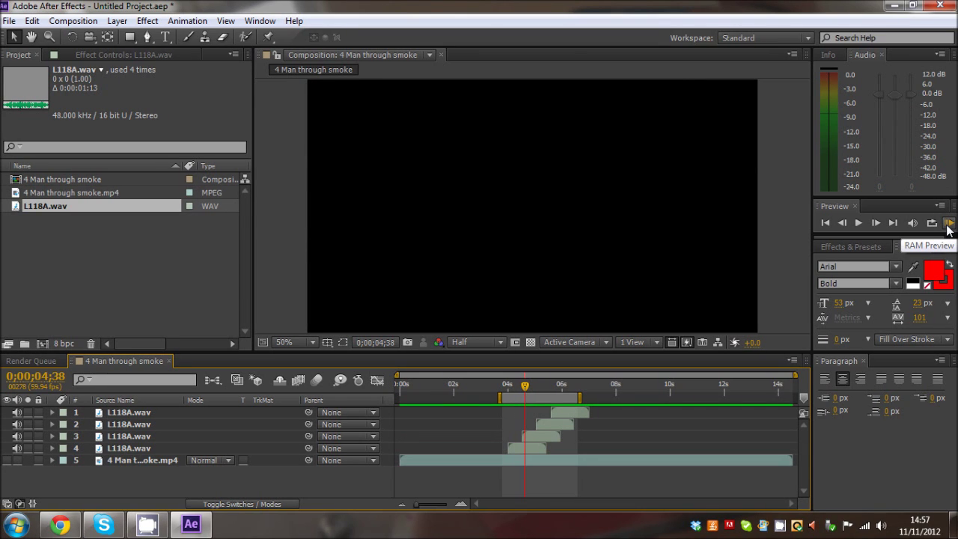
{"action": "left_click", "coordinate": [948, 224]}
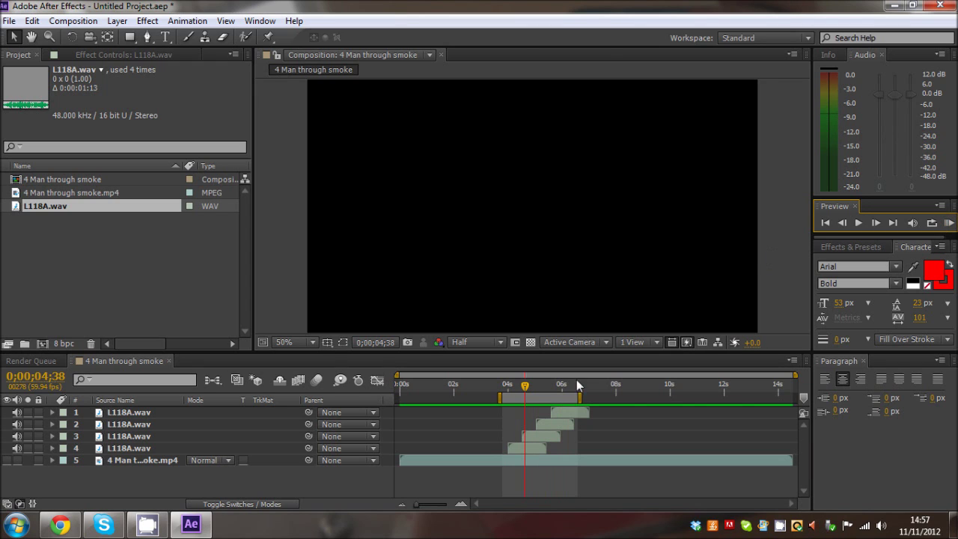
Step: Reveal the earliest L118A layer's waveform, mute the other three copies, and preview that single gunshot
{"action": "left_click", "coordinate": [520, 448]}
{"action": "key", "text": "l"}
{"action": "key", "text": "l"}
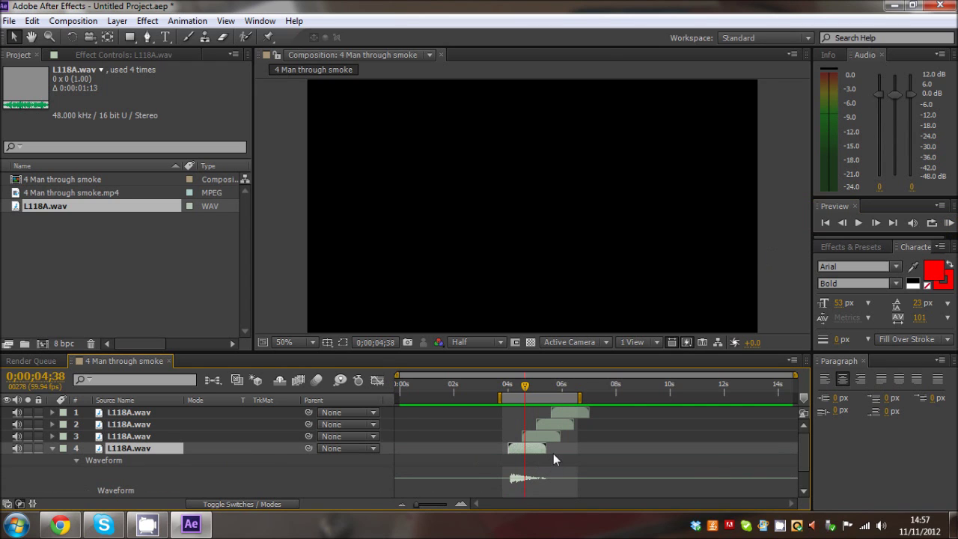
{"action": "left_click_drag", "start_coordinate": [396, 377], "coordinate": [522, 402]}
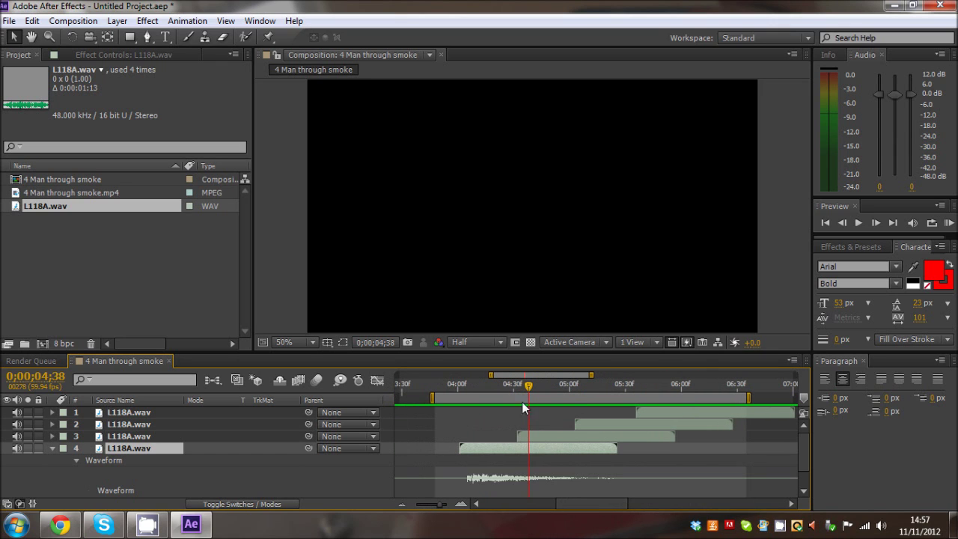
{"action": "left_click_drag", "start_coordinate": [15, 438], "coordinate": [16, 412]}
{"action": "left_click", "coordinate": [950, 222]}
{"action": "key", "text": "space"}
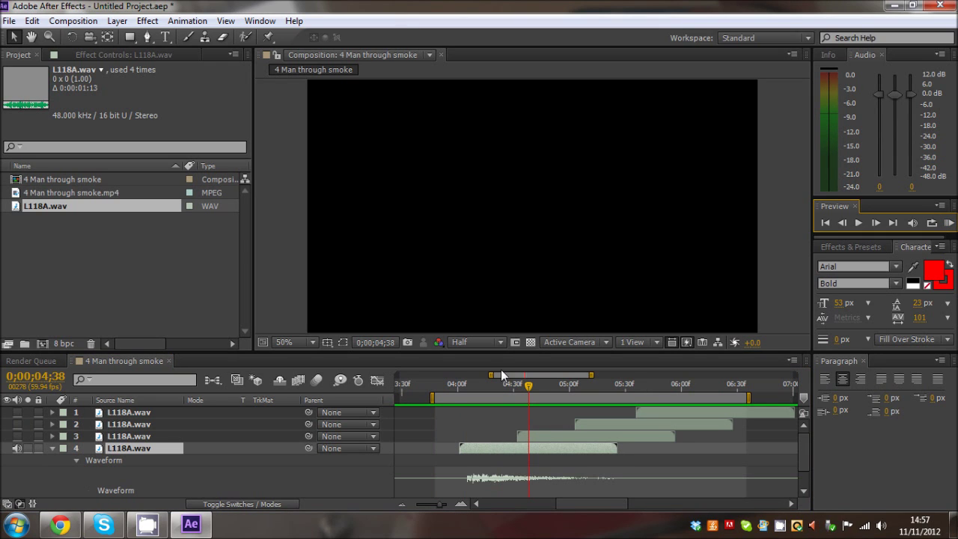
Step: Delete all four L118A.wav layers from the composition
{"action": "left_click", "coordinate": [493, 449]}
{"action": "key", "text": "Delete"}
{"action": "left_click", "coordinate": [611, 435]}
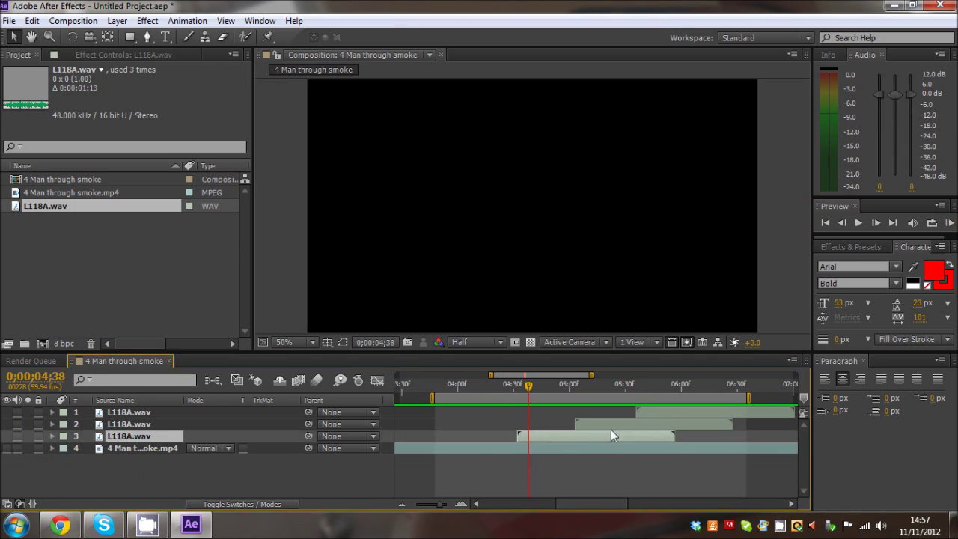
{"action": "key", "text": "Delete"}
{"action": "left_click", "coordinate": [643, 424]}
{"action": "key", "text": "Delete"}
{"action": "left_click", "coordinate": [604, 412]}
{"action": "key", "text": "Delete"}
Step: Import the Barrett 50 cal gunshot sound from the MW3 folder
{"action": "right_click", "coordinate": [164, 259]}
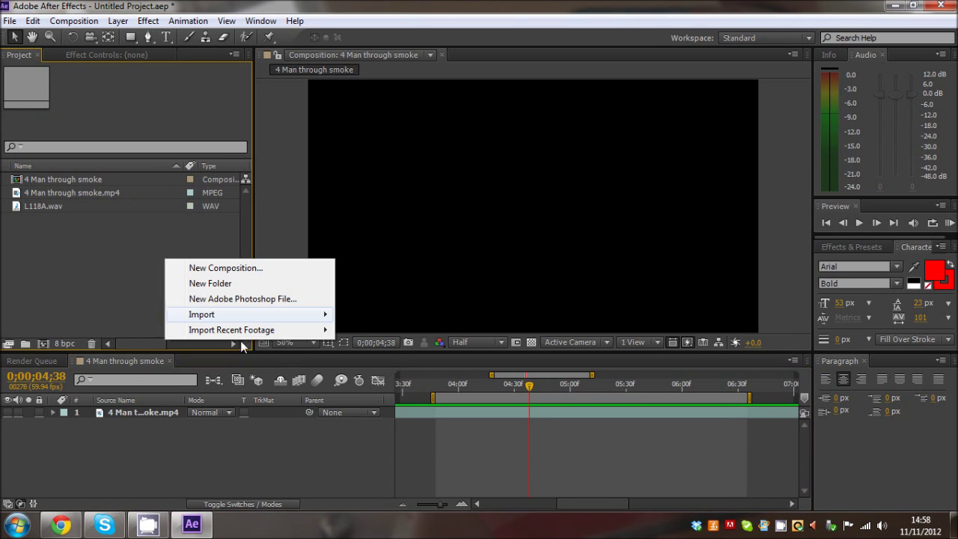
{"action": "mouse_move", "coordinate": [292, 321]}
{"action": "left_click", "coordinate": [406, 318]}
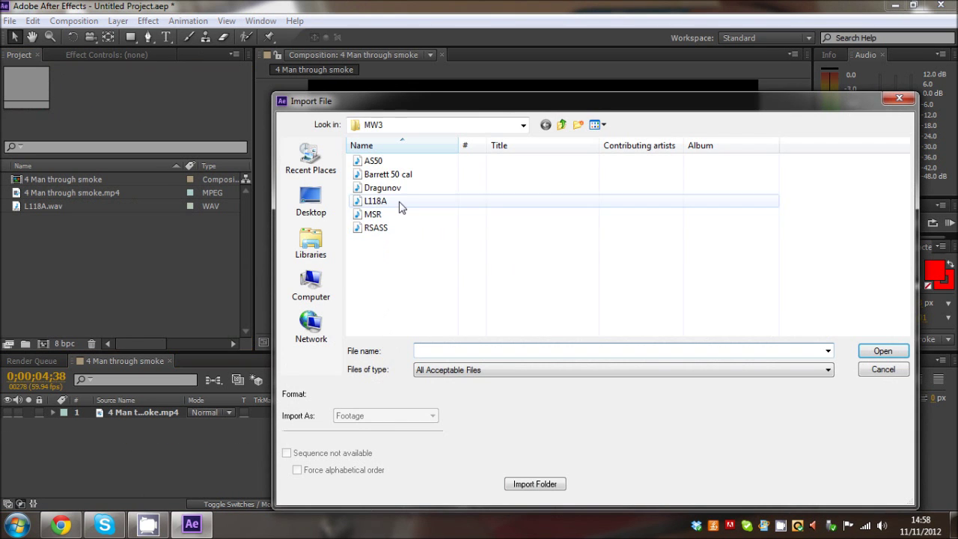
{"action": "left_click", "coordinate": [395, 178]}
{"action": "double_click", "coordinate": [394, 177]}
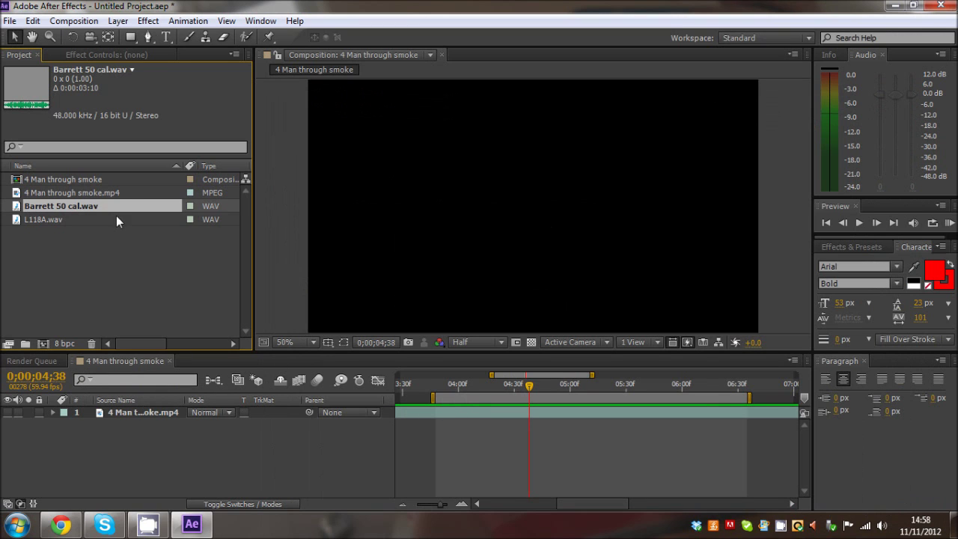
Step: Add Barrett 50 cal.wav above the gameplay clip just before 4 seconds and trim its silent start using the waveform
{"action": "left_click_drag", "start_coordinate": [112, 207], "coordinate": [172, 401]}
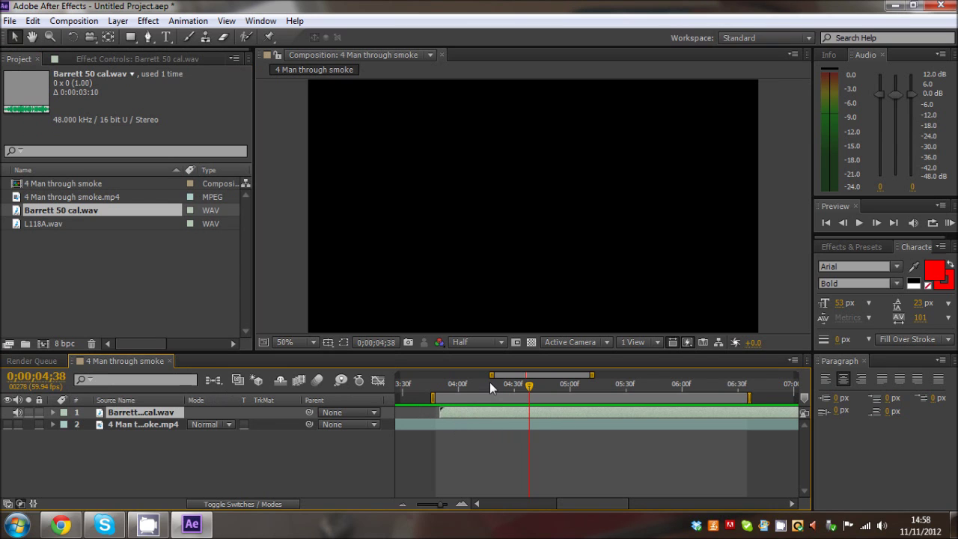
{"action": "left_click_drag", "start_coordinate": [492, 375], "coordinate": [527, 375]}
{"action": "key", "text": "l"}
{"action": "key", "text": "l"}
{"action": "left_click_drag", "start_coordinate": [432, 375], "coordinate": [513, 377]}
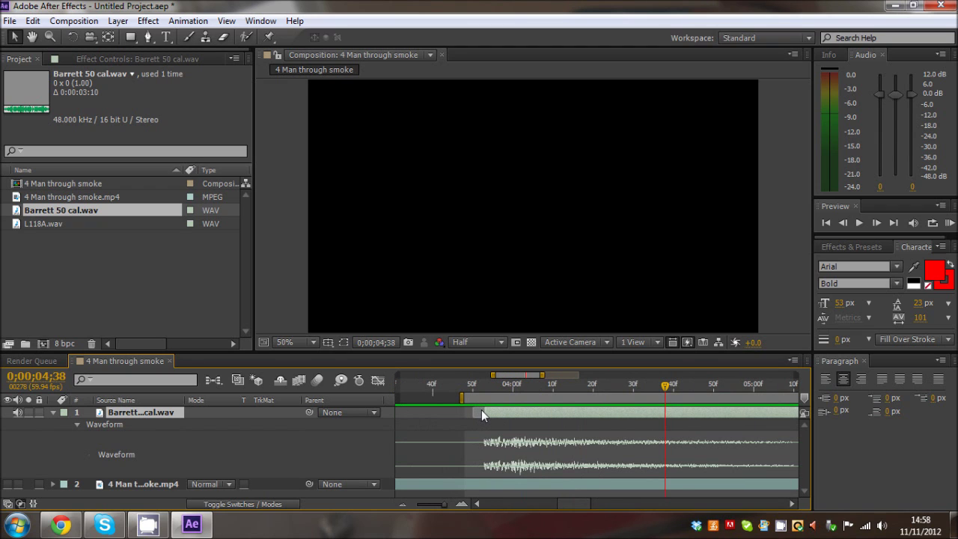
{"action": "key", "text": "l"}
{"action": "key", "text": "l"}
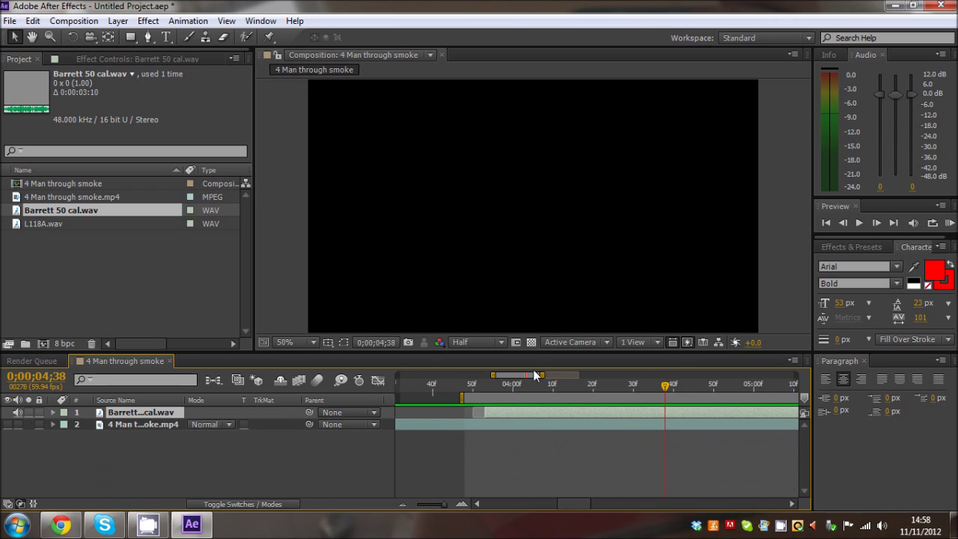
Step: Duplicate the Barrett sound into four staggered layers starting at about 3.9, 4.7, 5.4 and 6.1 seconds, and preview them
{"action": "left_click_drag", "start_coordinate": [544, 370], "coordinate": [610, 376]}
{"action": "key", "text": "ctrl+d"}
{"action": "left_click_drag", "start_coordinate": [520, 413], "coordinate": [663, 408]}
{"action": "key", "text": "ctrl+d"}
{"action": "key", "text": "ctrl+d"}
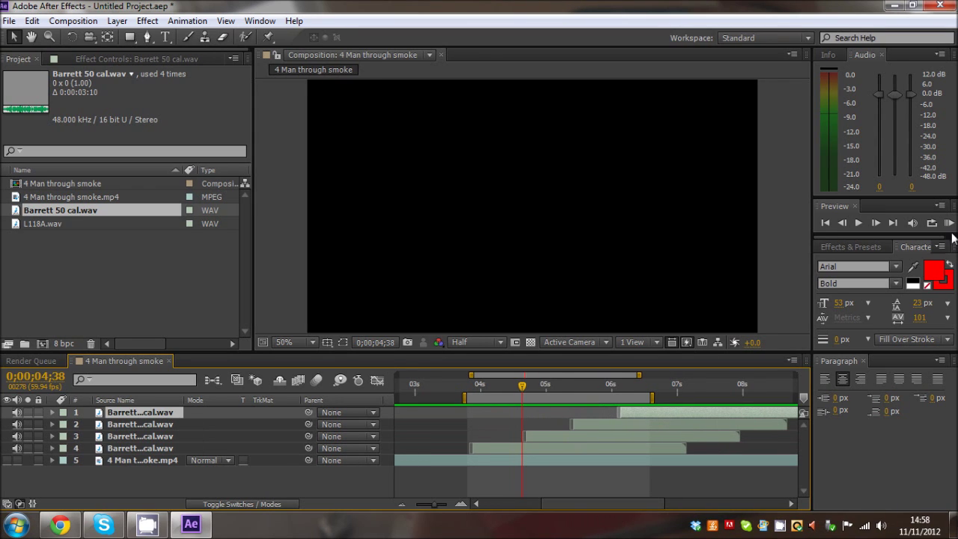
{"action": "left_click", "coordinate": [949, 223]}
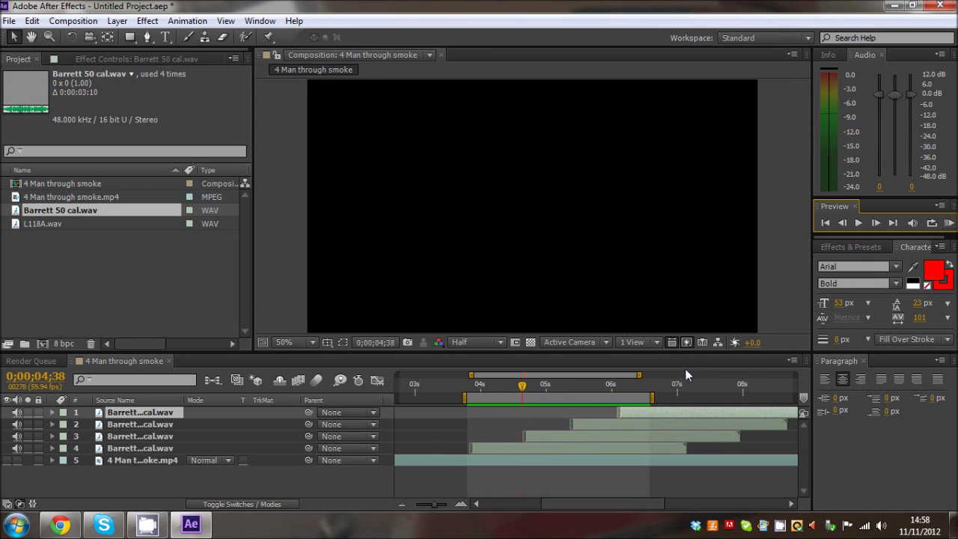
Step: Move the three later Barrett copies earlier, to start at about 4.4, 5.4 and 5.8 seconds, and preview the sequence
{"action": "left_click", "coordinate": [569, 436], "text": "shift"}
{"action": "left_click_drag", "start_coordinate": [555, 436], "coordinate": [608, 424]}
{"action": "left_click", "coordinate": [552, 435]}
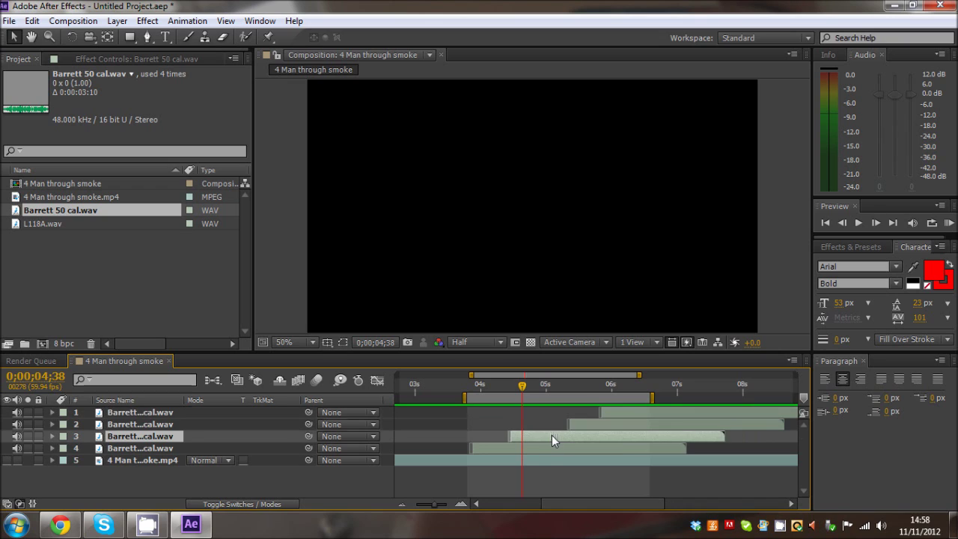
{"action": "left_click_drag", "start_coordinate": [552, 435], "coordinate": [549, 435]}
{"action": "left_click", "coordinate": [768, 290]}
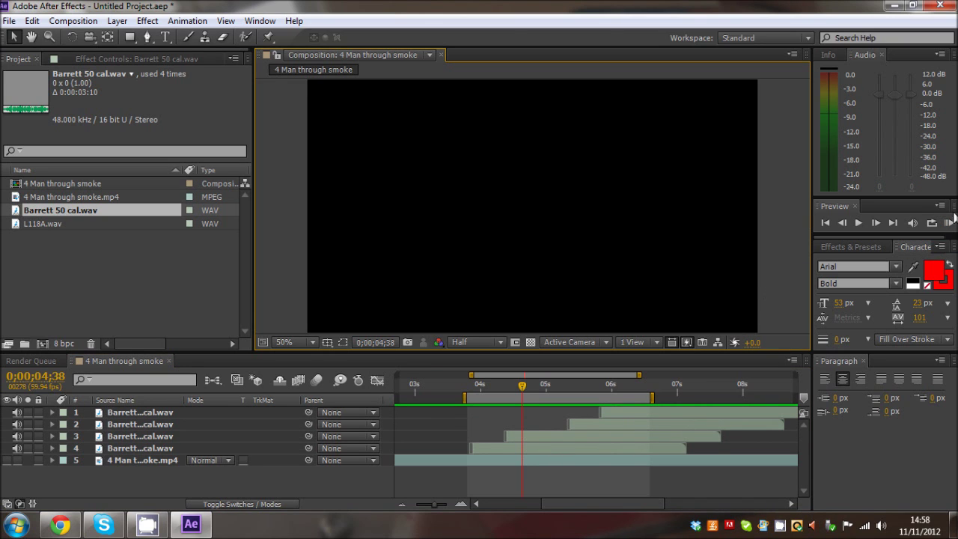
{"action": "left_click", "coordinate": [950, 222]}
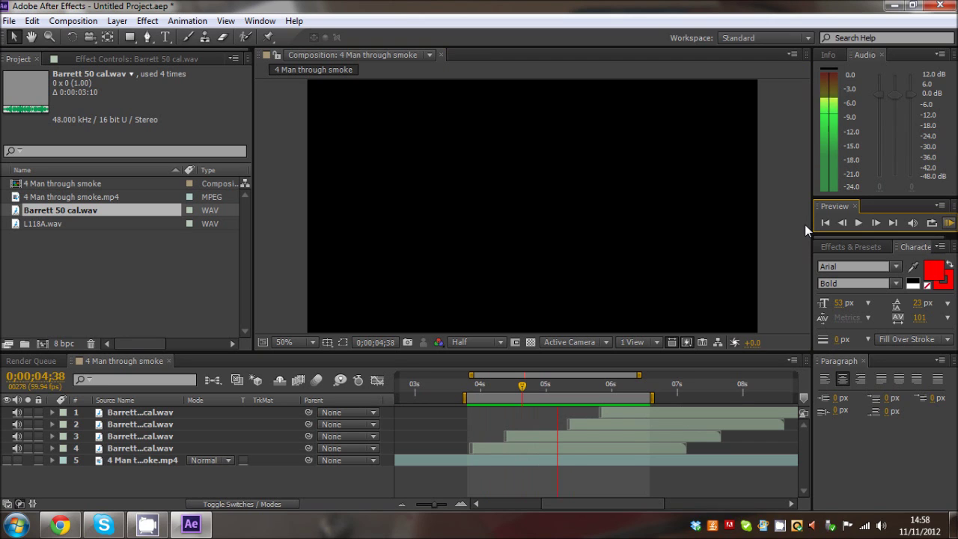
{"action": "key", "text": "space"}
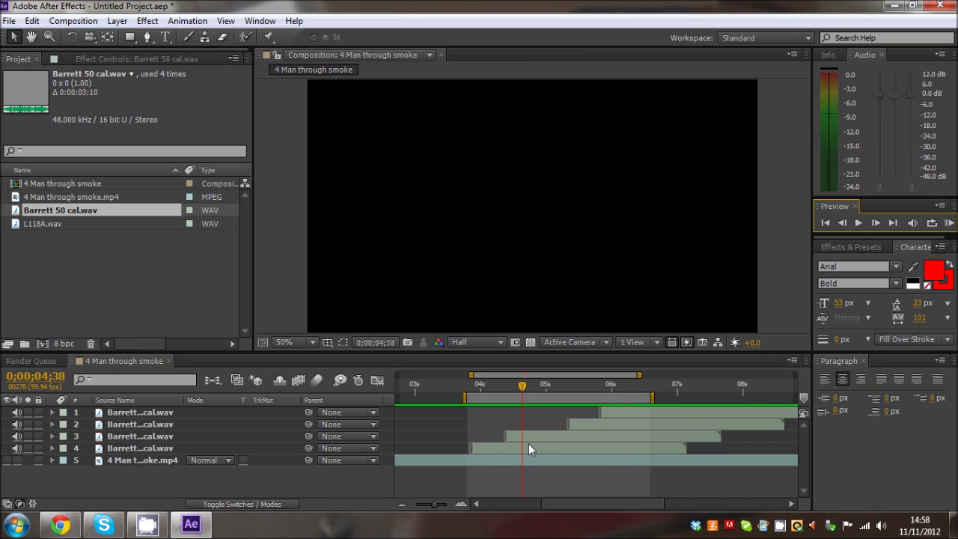
Step: Turn the 4 Man through smoke.mp4 layer's video and audio back on and reveal its audio waveform
{"action": "left_click", "coordinate": [529, 449]}
{"action": "left_click", "coordinate": [480, 461]}
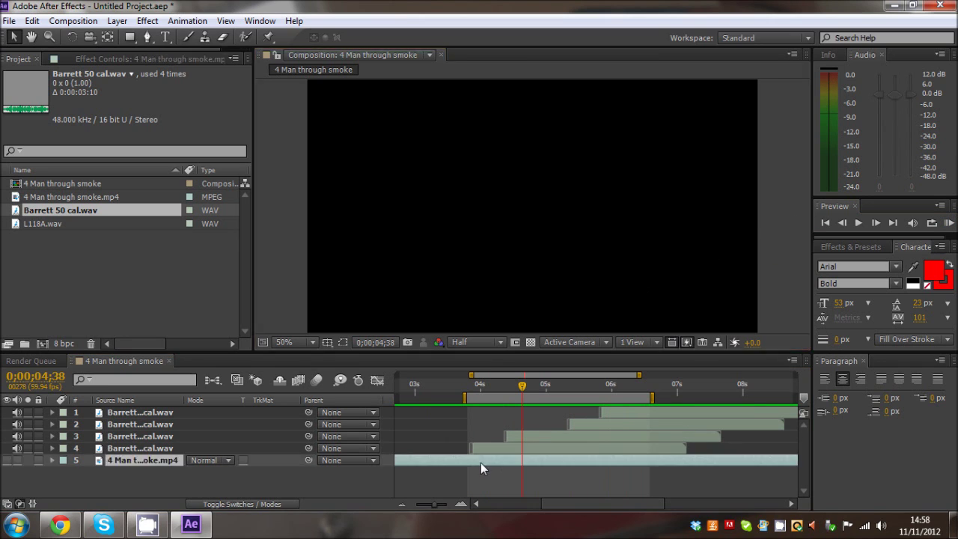
{"action": "left_click", "coordinate": [52, 461]}
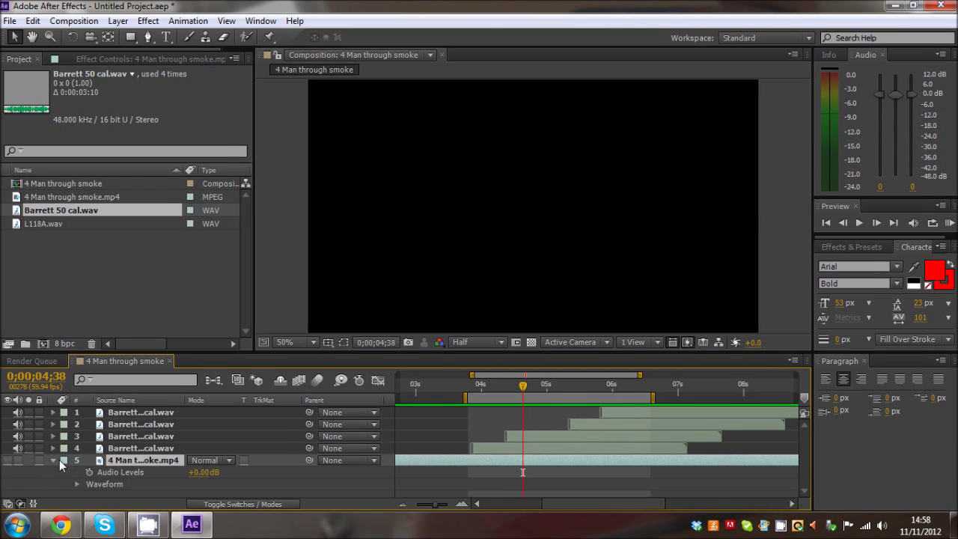
{"action": "left_click", "coordinate": [8, 462]}
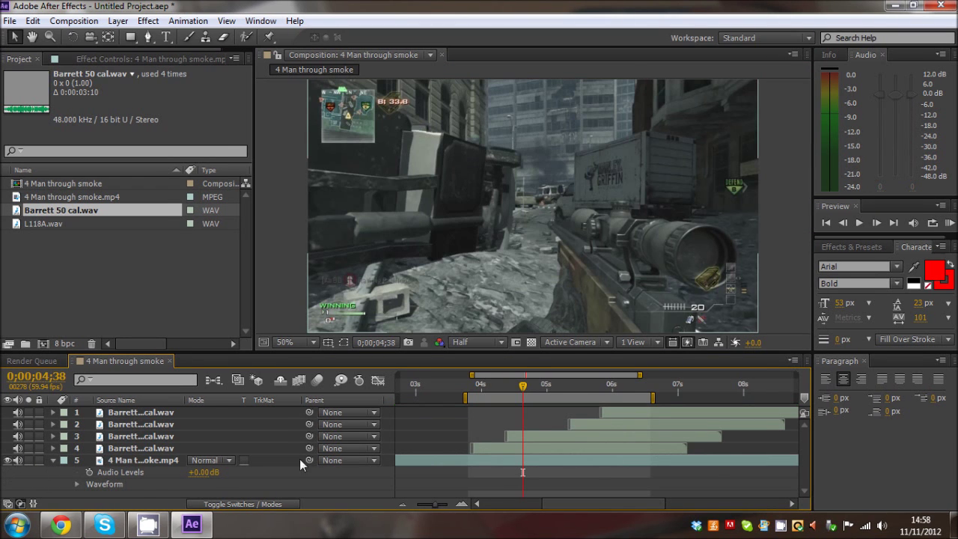
{"action": "key", "text": "l"}
{"action": "key", "text": "l"}
{"action": "key", "text": "l"}
{"action": "left_click", "coordinate": [516, 460]}
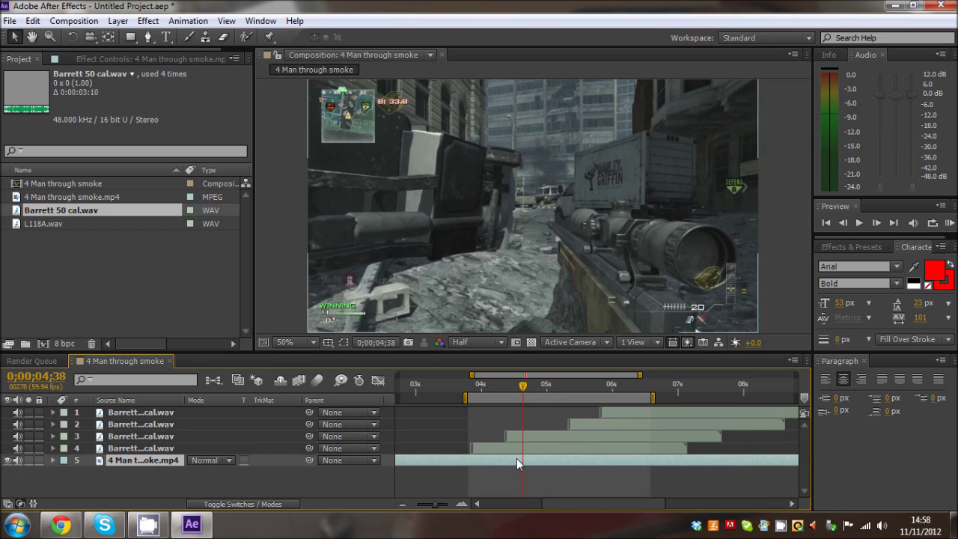
{"action": "key", "text": "l"}
{"action": "key", "text": "l"}
Step: Slide the gameplay clip earlier so its first gunshot in the waveform lines up with the first Barrett layer at 0;00;03;53
{"action": "left_click_drag", "start_coordinate": [617, 432], "coordinate": [527, 435]}
{"action": "left_click", "coordinate": [474, 389]}
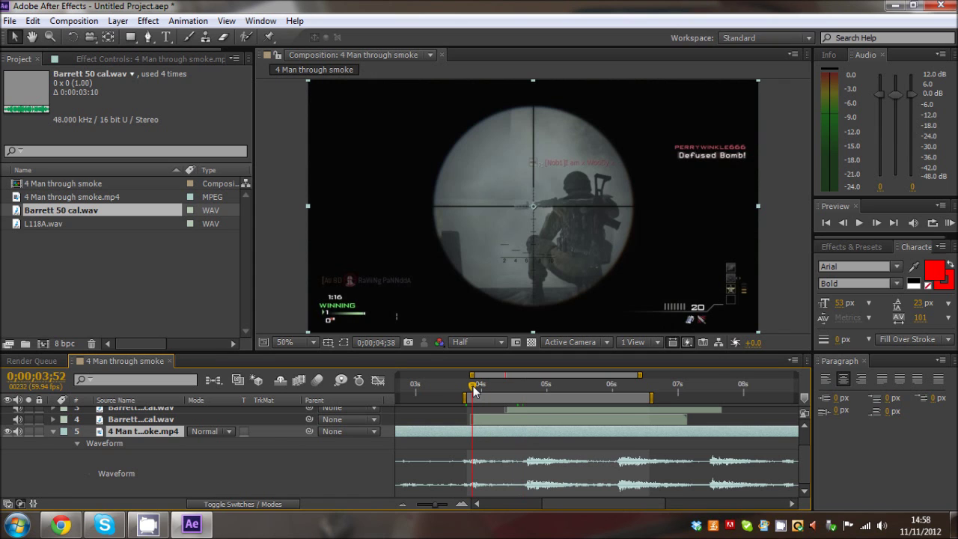
{"action": "left_click_drag", "start_coordinate": [473, 389], "coordinate": [476, 390]}
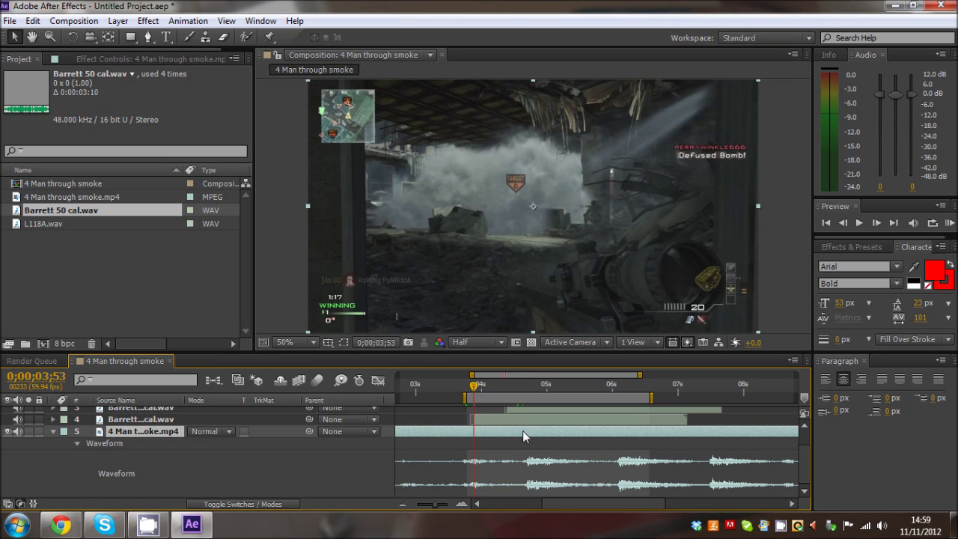
{"action": "left_click_drag", "start_coordinate": [535, 433], "coordinate": [483, 435]}
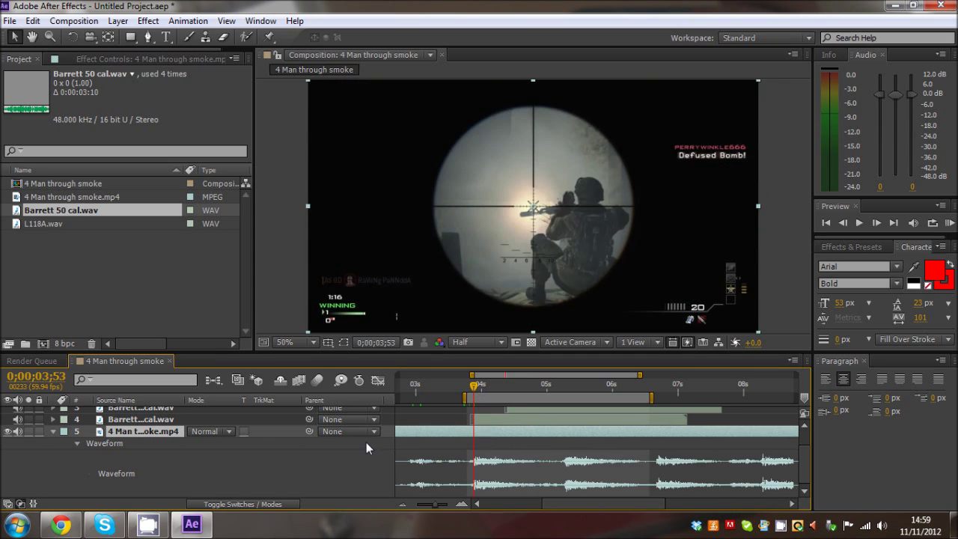
Step: Enable time remapping on the gameplay clip and add a Time Remap keyframe on the first shot at 0;00;03;53
{"action": "left_click", "coordinate": [53, 432]}
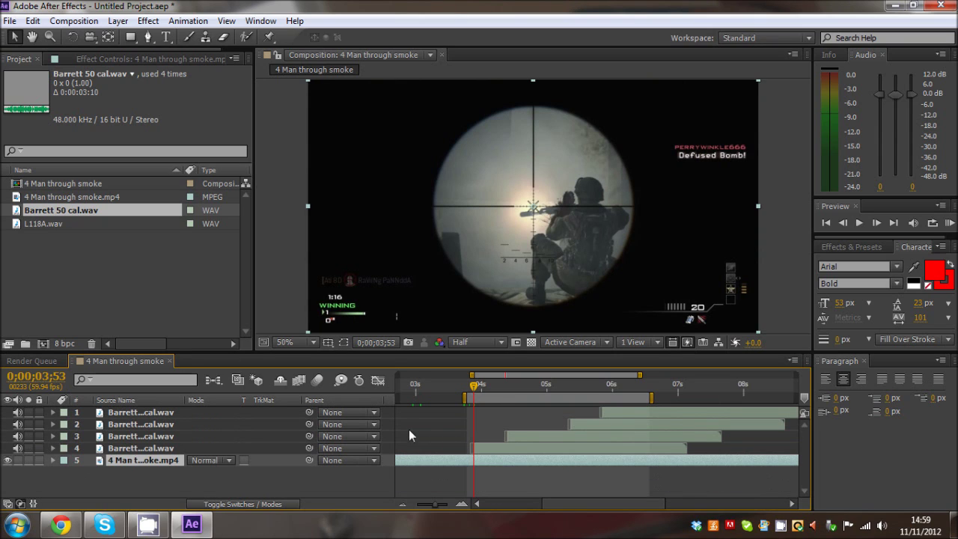
{"action": "left_click", "coordinate": [17, 460]}
{"action": "key", "text": "l"}
{"action": "key", "text": "l"}
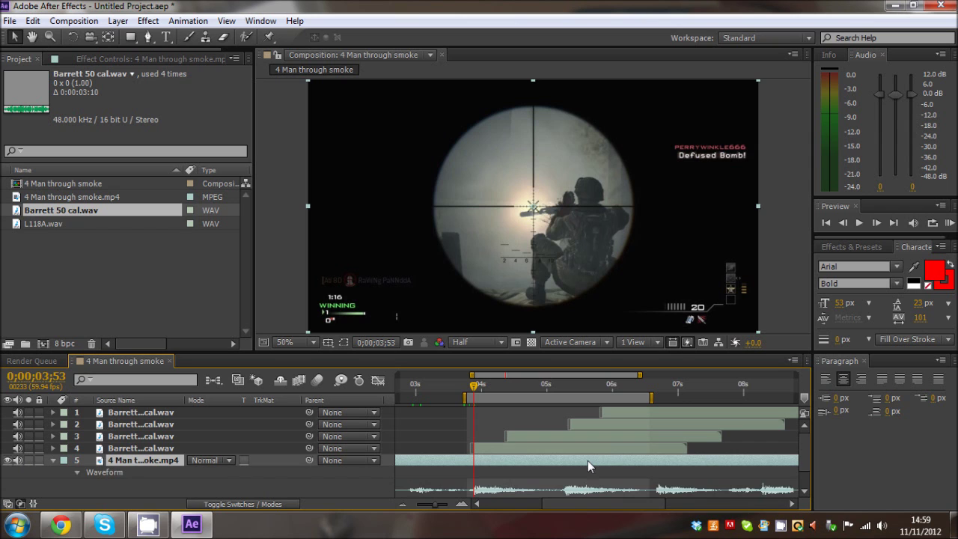
{"action": "left_click", "coordinate": [118, 21]}
{"action": "mouse_move", "coordinate": [220, 188]}
{"action": "left_click", "coordinate": [464, 183]}
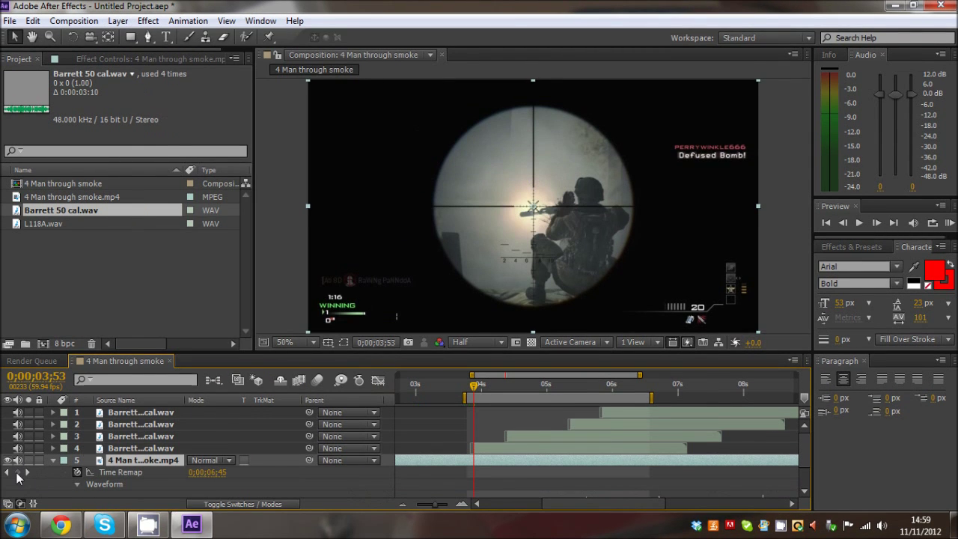
{"action": "left_click", "coordinate": [17, 472]}
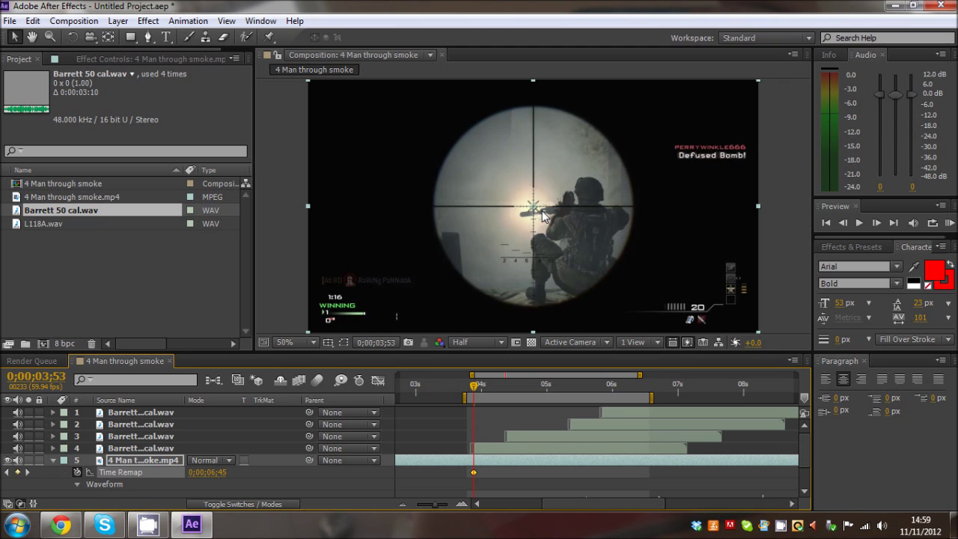
Step: Step frame by frame to the clip's second shot at 0;00;05;17 and add a Time Remap keyframe there
{"action": "left_click_drag", "start_coordinate": [479, 390], "coordinate": [553, 390]}
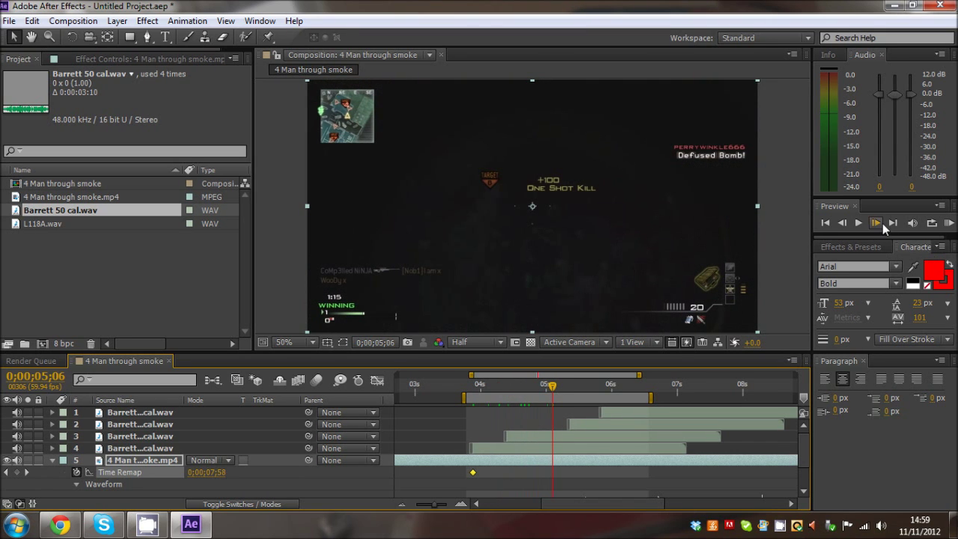
{"action": "left_click", "coordinate": [881, 222]}
{"action": "left_click", "coordinate": [881, 222]}
{"action": "left_click", "coordinate": [879, 221]}
{"action": "left_click", "coordinate": [879, 221]}
{"action": "left_click", "coordinate": [879, 221]}
{"action": "left_click", "coordinate": [880, 221]}
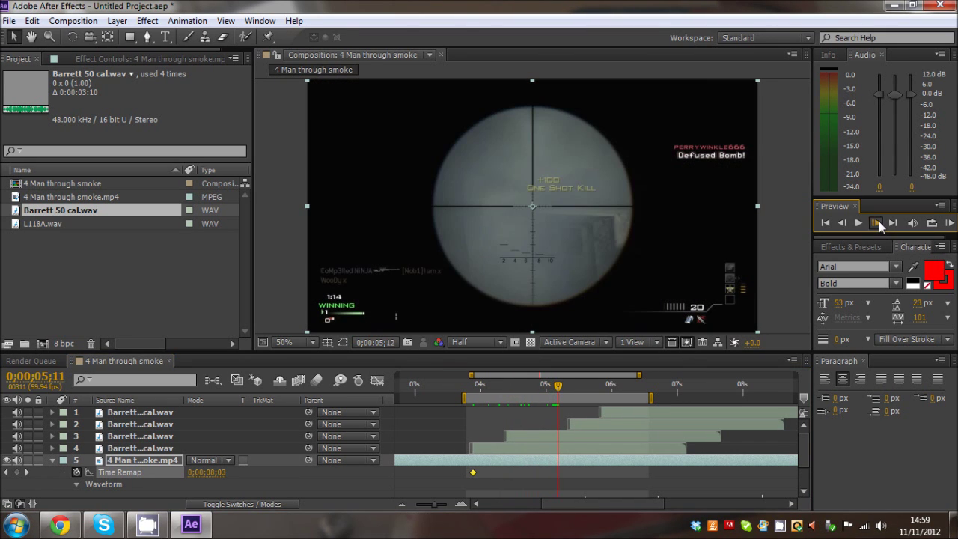
{"action": "left_click", "coordinate": [879, 221]}
{"action": "left_click", "coordinate": [879, 220]}
{"action": "left_click", "coordinate": [879, 221]}
{"action": "left_click", "coordinate": [879, 221]}
{"action": "left_click", "coordinate": [879, 221]}
{"action": "left_click", "coordinate": [879, 221]}
{"action": "left_click", "coordinate": [846, 222]}
{"action": "left_click", "coordinate": [847, 221]}
{"action": "left_click", "coordinate": [846, 221]}
{"action": "left_click", "coordinate": [876, 225]}
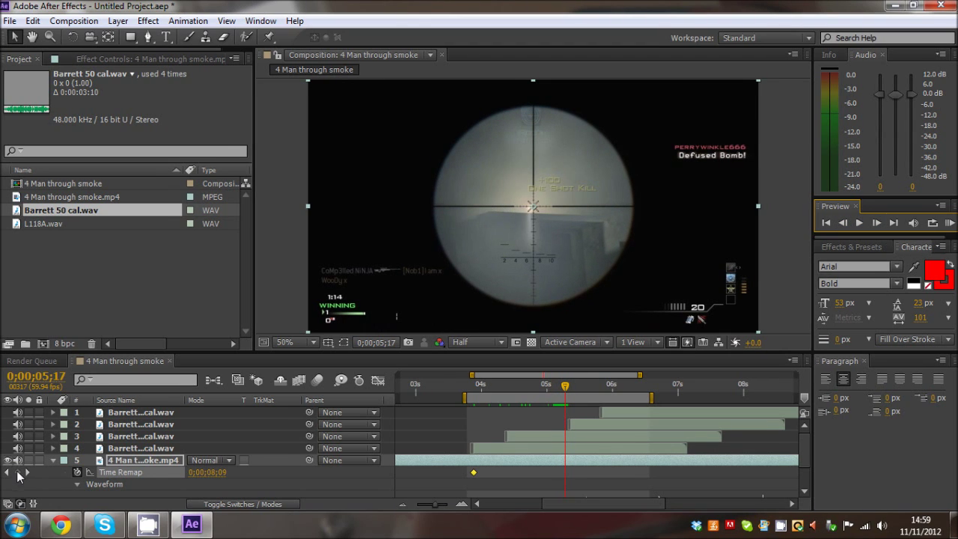
{"action": "left_click", "coordinate": [16, 473]}
Step: Move the second shot's Time Remap keyframe earlier to 0;00;04;24, matching the start of the second Barrett sound
{"action": "left_click_drag", "start_coordinate": [638, 374], "coordinate": [746, 394]}
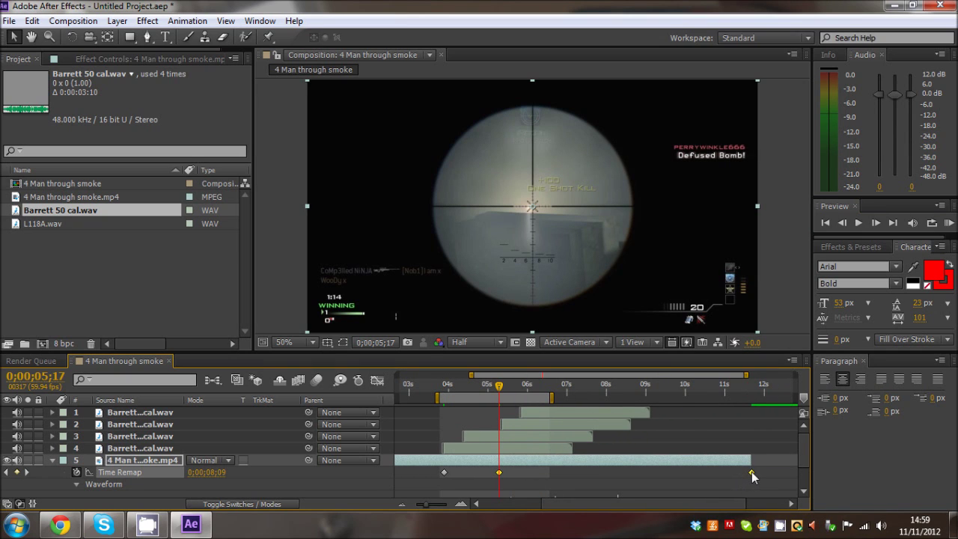
{"action": "left_click", "coordinate": [465, 386]}
{"action": "left_click_drag", "start_coordinate": [465, 389], "coordinate": [465, 390]}
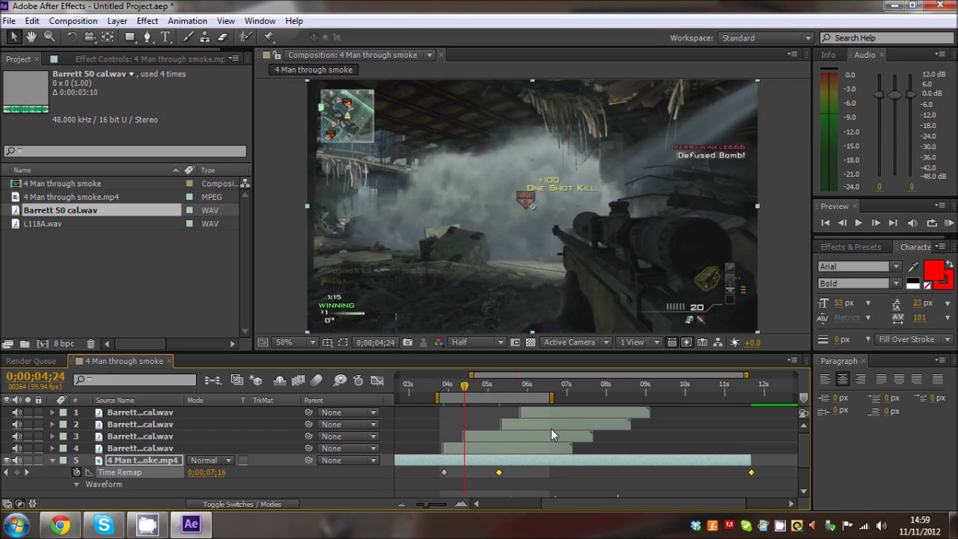
{"action": "left_click_drag", "start_coordinate": [746, 372], "coordinate": [664, 387]}
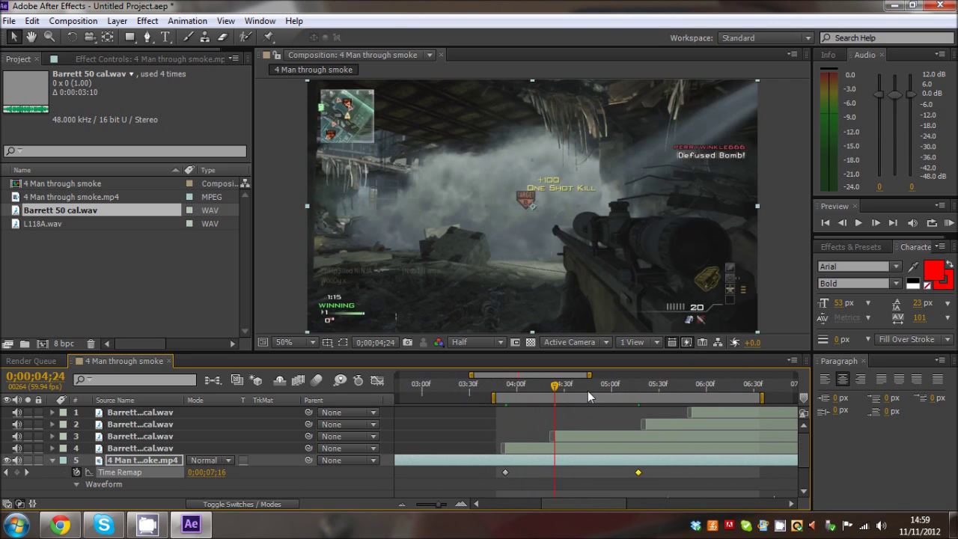
{"action": "left_click_drag", "start_coordinate": [585, 392], "coordinate": [583, 392]}
{"action": "left_click_drag", "start_coordinate": [649, 474], "coordinate": [561, 484]}
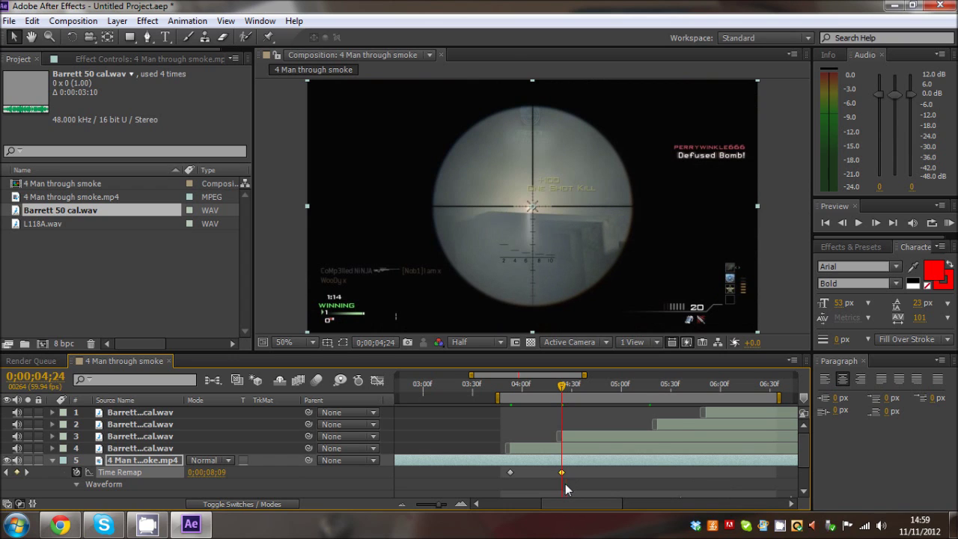
Step: Preview the time-remapped gameplay together with the Barrett sounds across the work area
{"action": "left_click", "coordinate": [772, 304]}
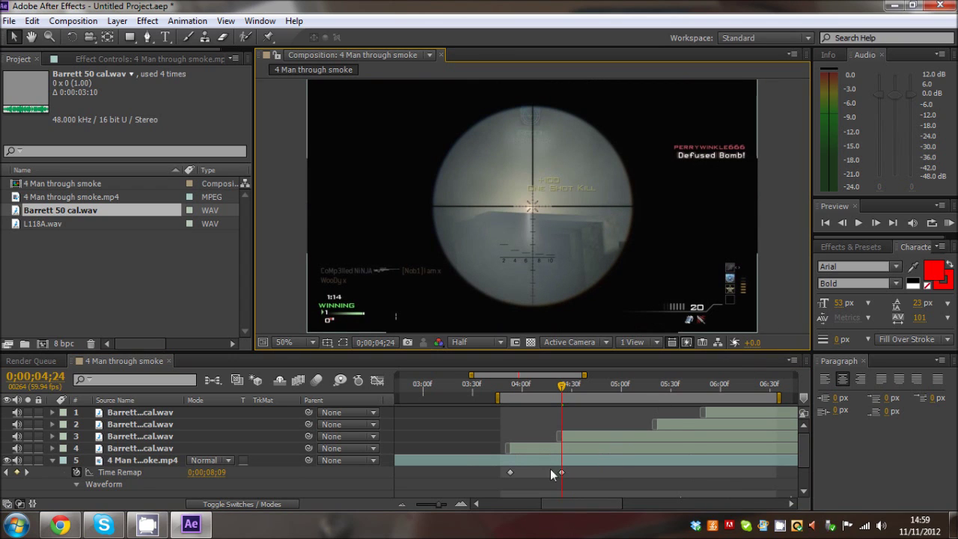
{"action": "left_click", "coordinate": [510, 473]}
{"action": "left_click", "coordinate": [795, 304]}
{"action": "left_click", "coordinate": [949, 223]}
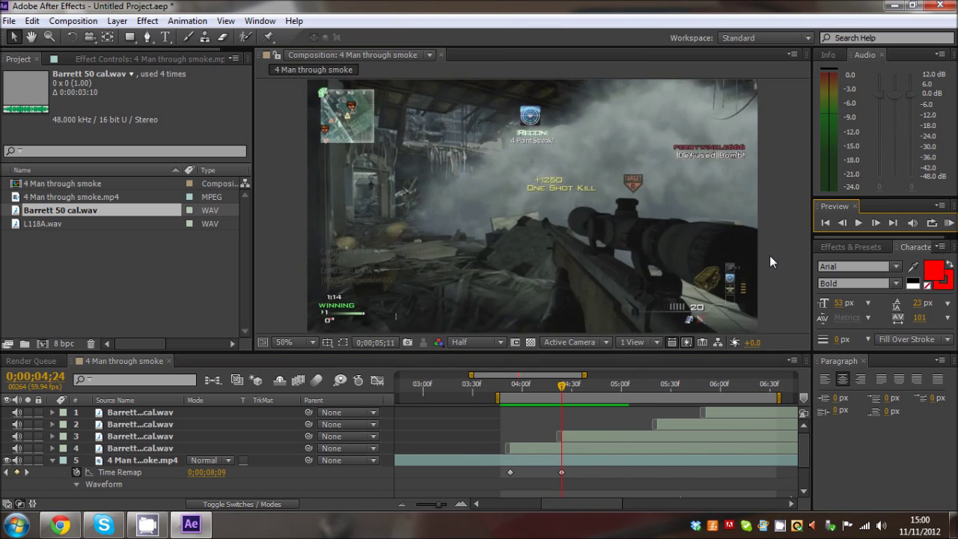
{"action": "key", "text": "space"}
{"action": "left_click", "coordinate": [948, 223]}
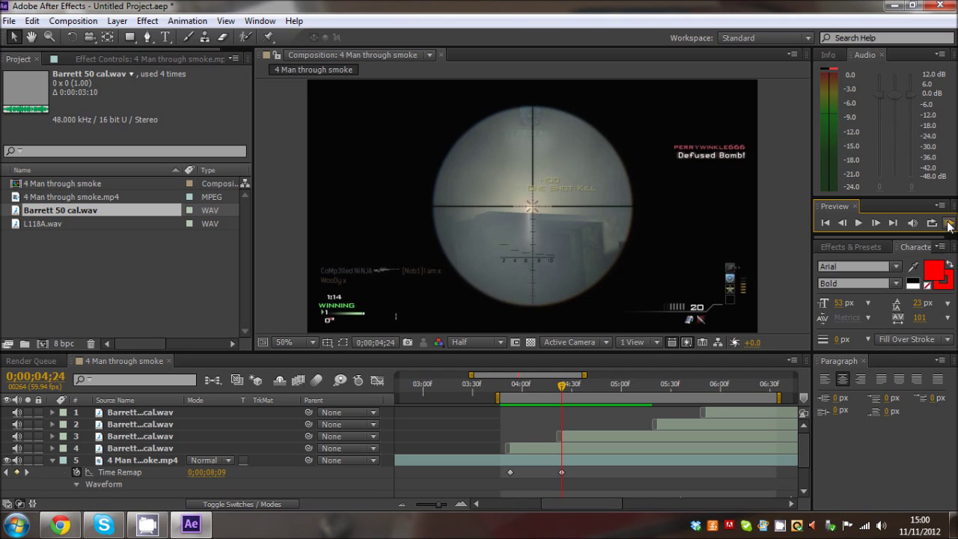
{"action": "left_click", "coordinate": [948, 224]}
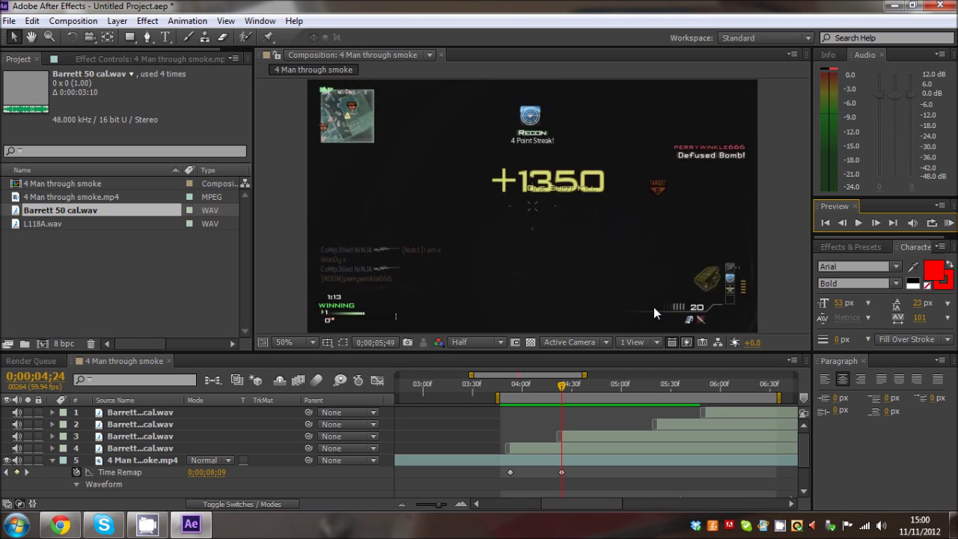
Step: Find the frame of the clip's third shot at 0;00;05;48 and add a Time Remap keyframe there
{"action": "left_click_drag", "start_coordinate": [603, 384], "coordinate": [700, 389]}
{"action": "left_click", "coordinate": [875, 224]}
{"action": "left_click", "coordinate": [876, 224]}
{"action": "left_click", "coordinate": [842, 223]}
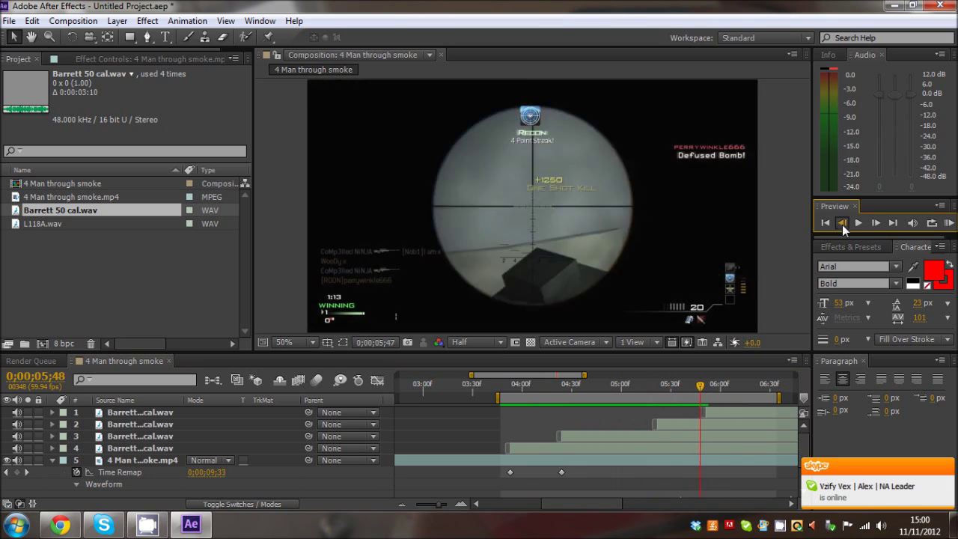
{"action": "left_click", "coordinate": [17, 472]}
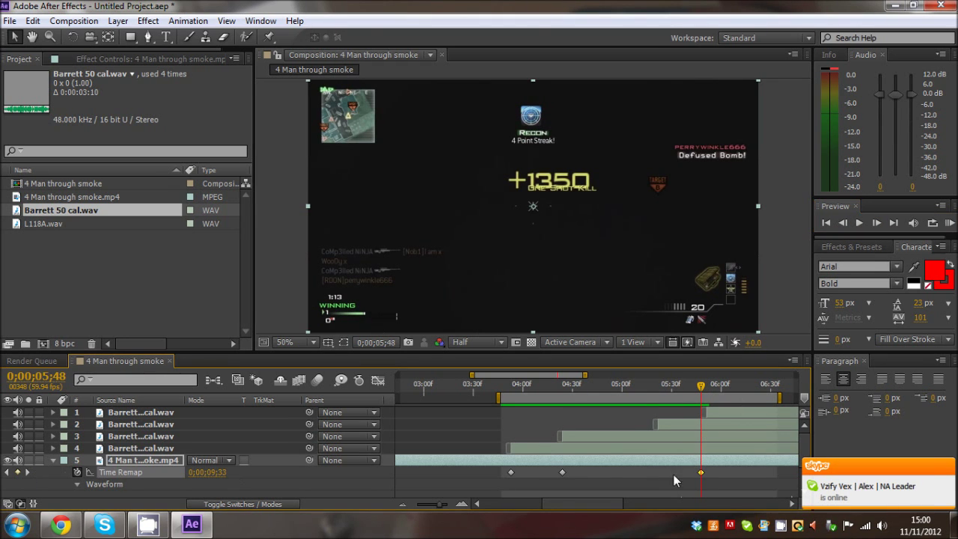
Step: Respace the second and third Barrett sounds to start at about 4.6 and 5.2 seconds
{"action": "left_click_drag", "start_coordinate": [576, 376], "coordinate": [682, 386]}
{"action": "left_click_drag", "start_coordinate": [492, 435], "coordinate": [517, 438]}
{"action": "left_click", "coordinate": [593, 424]}
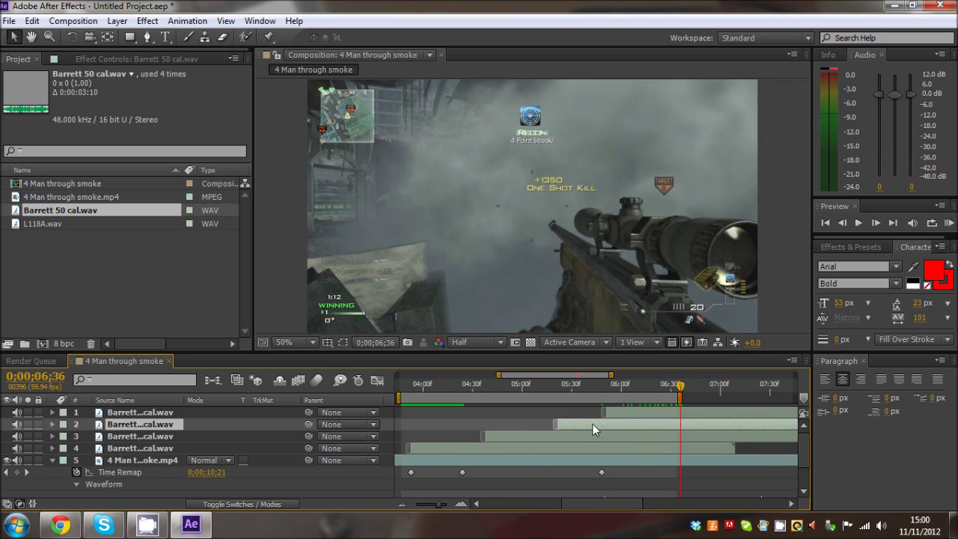
{"action": "left_click_drag", "start_coordinate": [580, 424], "coordinate": [559, 439]}
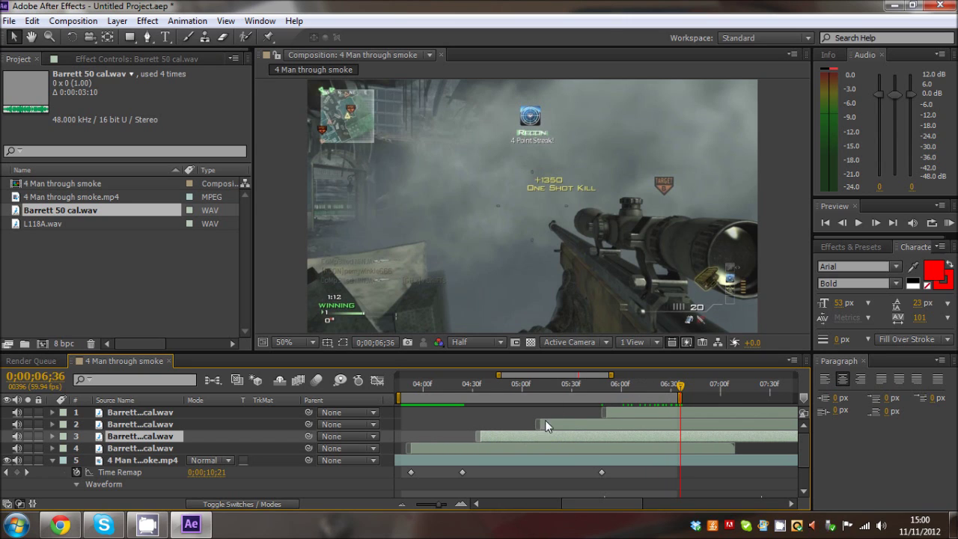
Step: Step frame by frame to the clip's fourth shot at 0;00;07;24 and add a Time Remap keyframe there
{"action": "left_click_drag", "start_coordinate": [678, 385], "coordinate": [735, 392]}
{"action": "left_click", "coordinate": [880, 221]}
{"action": "left_click", "coordinate": [880, 221]}
{"action": "left_click", "coordinate": [880, 221]}
{"action": "left_click", "coordinate": [880, 221]}
{"action": "left_click", "coordinate": [880, 221]}
{"action": "left_click", "coordinate": [879, 221]}
{"action": "left_click", "coordinate": [880, 221]}
{"action": "left_click", "coordinate": [880, 221]}
{"action": "left_click", "coordinate": [878, 222]}
{"action": "left_click", "coordinate": [877, 223]}
{"action": "left_click", "coordinate": [877, 222]}
{"action": "left_click", "coordinate": [877, 223]}
{"action": "left_click", "coordinate": [878, 222]}
{"action": "left_click", "coordinate": [878, 222]}
{"action": "left_click", "coordinate": [878, 222]}
{"action": "left_click", "coordinate": [880, 221]}
{"action": "left_click", "coordinate": [880, 221]}
{"action": "left_click", "coordinate": [880, 221]}
{"action": "left_click", "coordinate": [880, 221]}
{"action": "left_click", "coordinate": [848, 220]}
{"action": "left_click", "coordinate": [848, 221]}
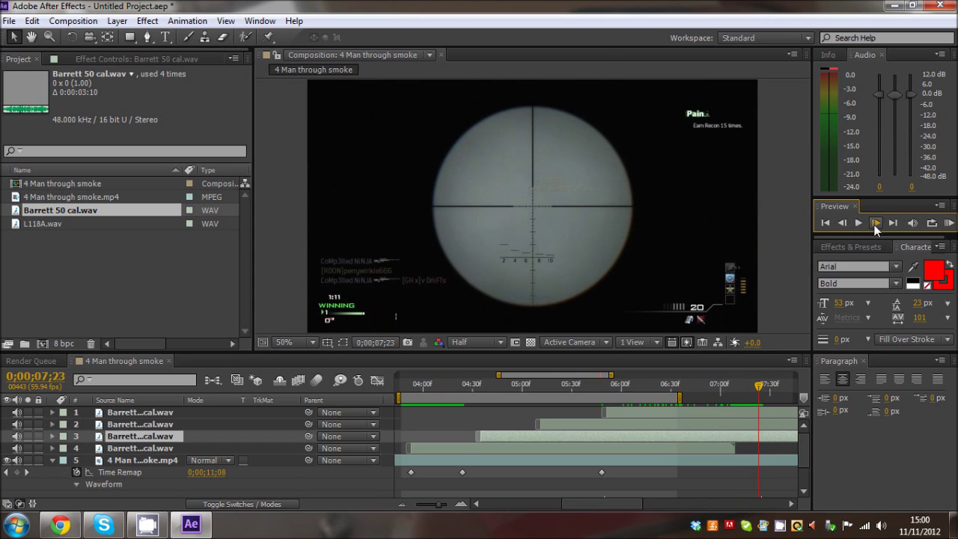
{"action": "left_click", "coordinate": [876, 222]}
{"action": "left_click", "coordinate": [17, 473]}
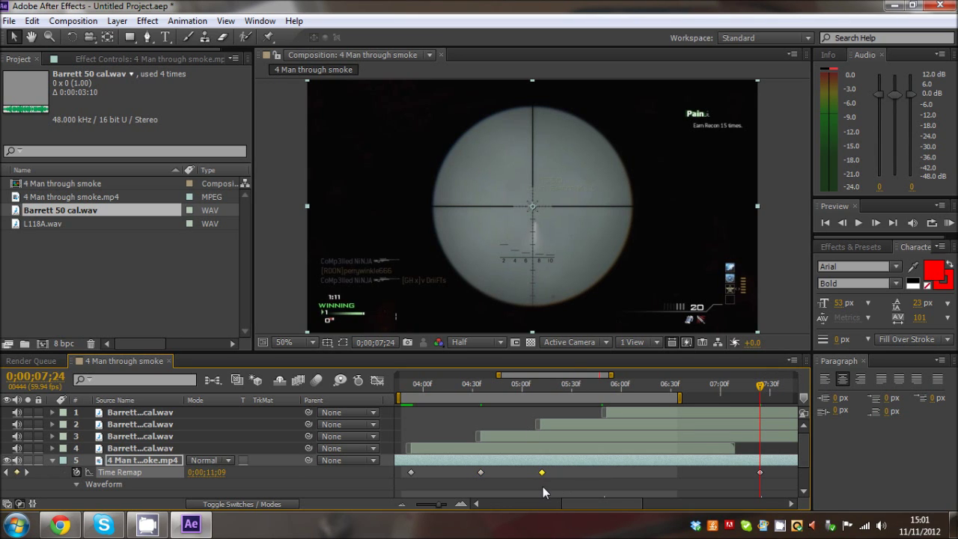
Step: Align the later shots' Time Remap keyframes with their Barrett layers at about 4.6 and 5.2 seconds and at 0;00;05;51
{"action": "left_click_drag", "start_coordinate": [570, 372], "coordinate": [661, 388]}
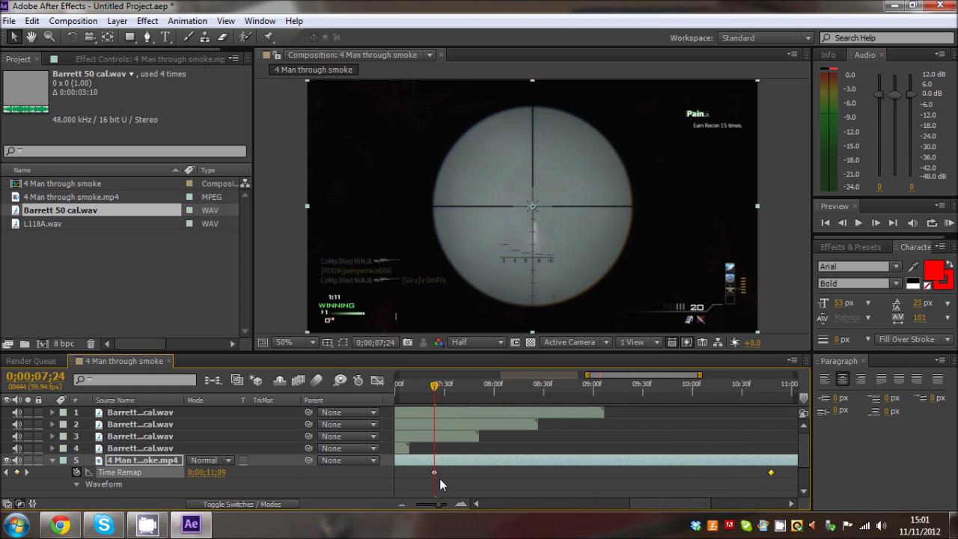
{"action": "left_click_drag", "start_coordinate": [639, 376], "coordinate": [536, 391]}
{"action": "left_click", "coordinate": [540, 390]}
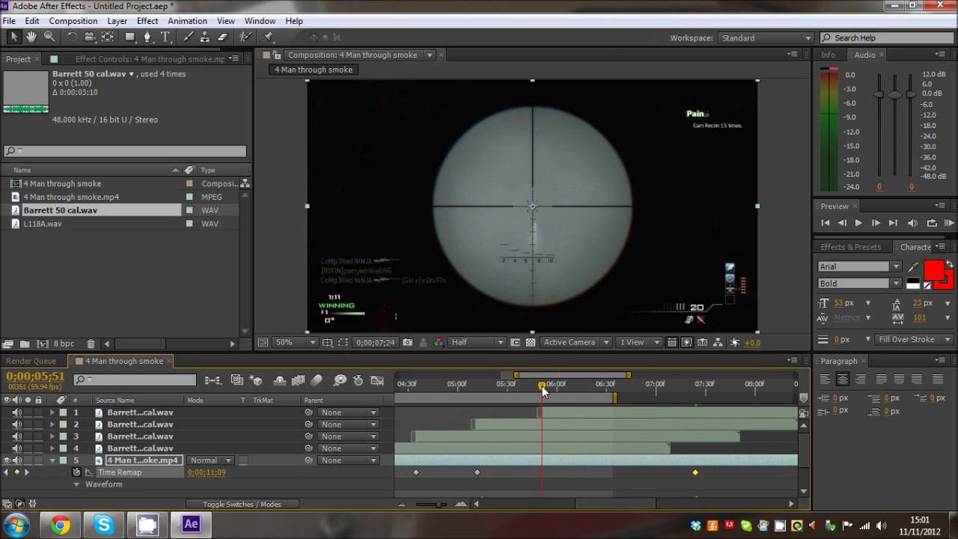
{"action": "left_click_drag", "start_coordinate": [648, 488], "coordinate": [545, 508]}
{"action": "left_click_drag", "start_coordinate": [602, 378], "coordinate": [649, 375]}
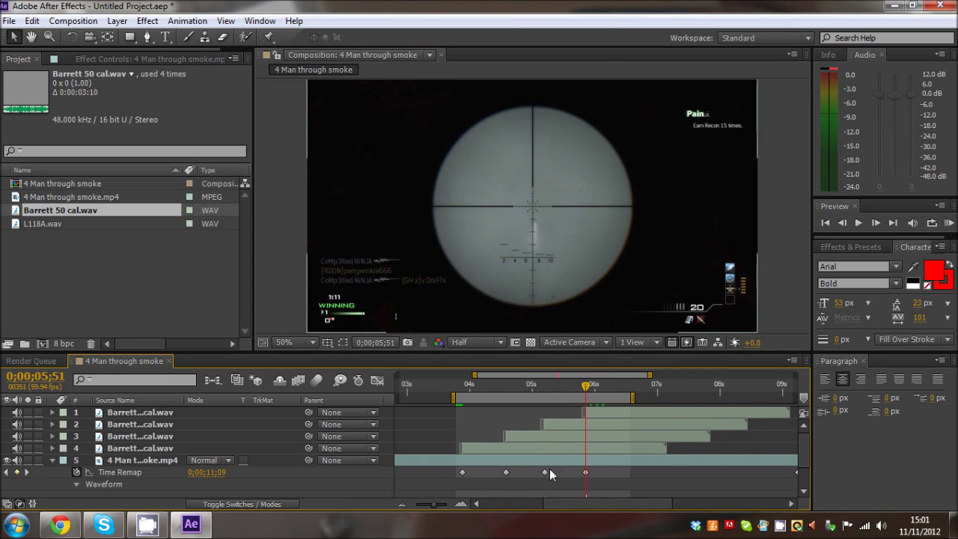
Step: Mute the gameplay clip's own audio and preview the retimed shots with only the Barrett sounds
{"action": "left_click_drag", "start_coordinate": [544, 472], "coordinate": [544, 474]}
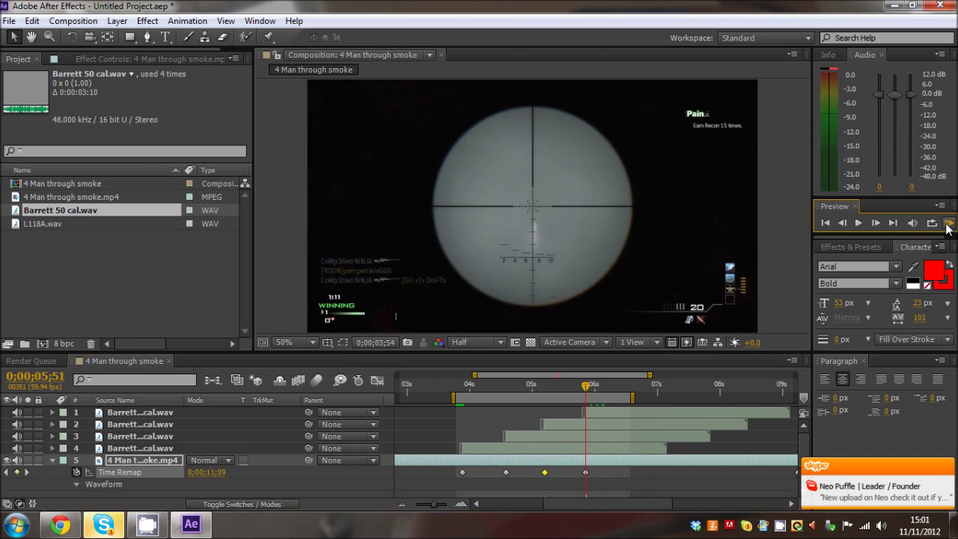
{"action": "left_click", "coordinate": [947, 224]}
{"action": "key", "text": "space"}
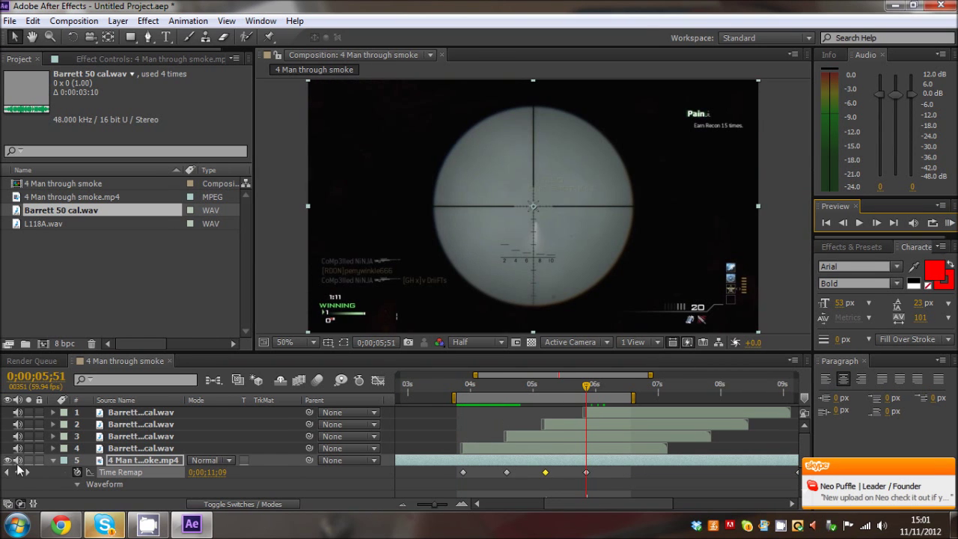
{"action": "left_click", "coordinate": [18, 460]}
{"action": "left_click", "coordinate": [947, 224]}
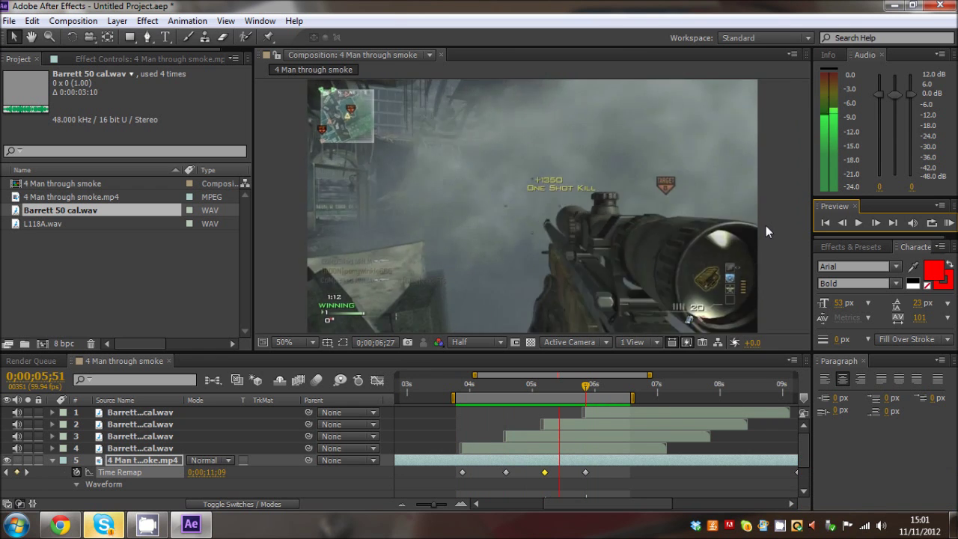
{"action": "left_click", "coordinate": [334, 294]}
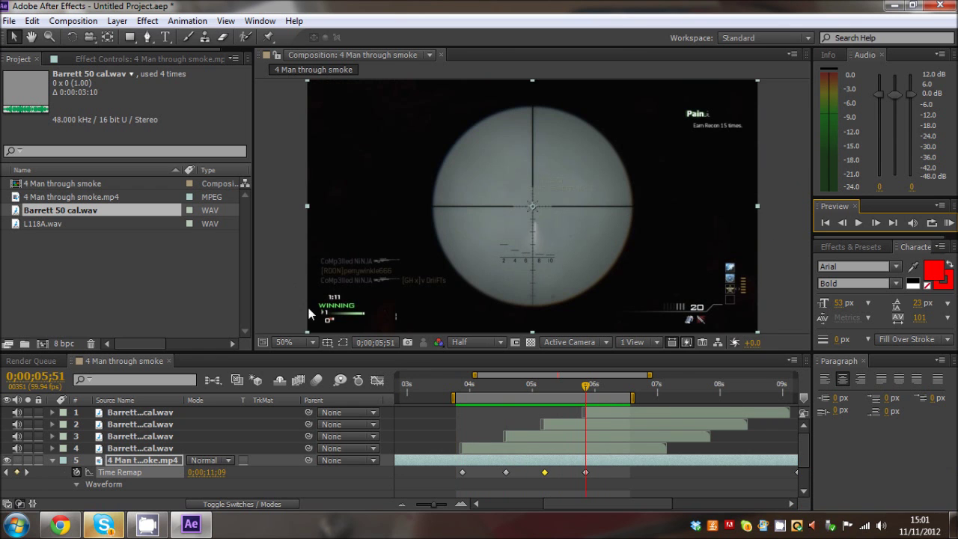
Step: Stop the preview, move the playhead to 0;00;04;41 and reveal the gameplay clip's Time Remap keyframes
{"action": "left_click", "coordinate": [305, 307]}
{"action": "left_click", "coordinate": [51, 461]}
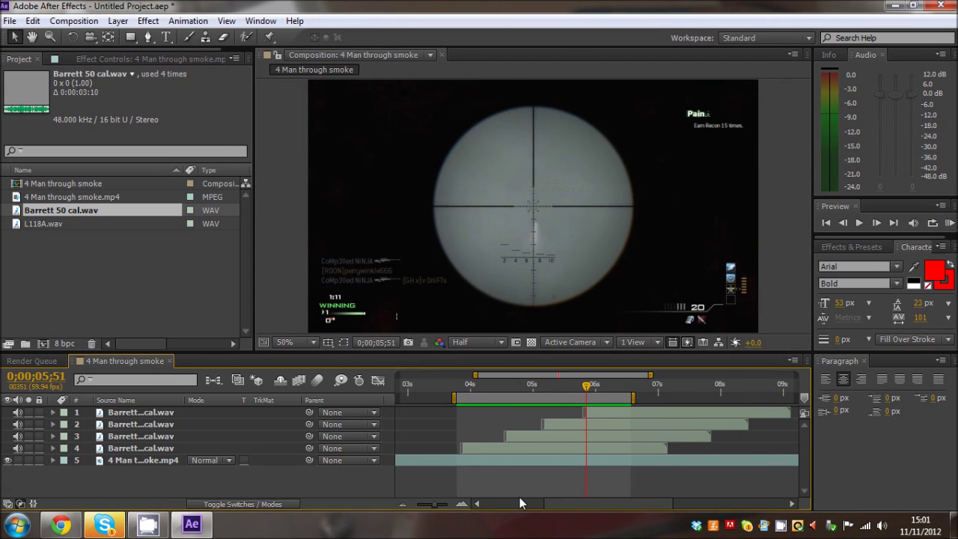
{"action": "left_click", "coordinate": [576, 457]}
{"action": "left_click", "coordinate": [576, 447]}
{"action": "left_click", "coordinate": [564, 461]}
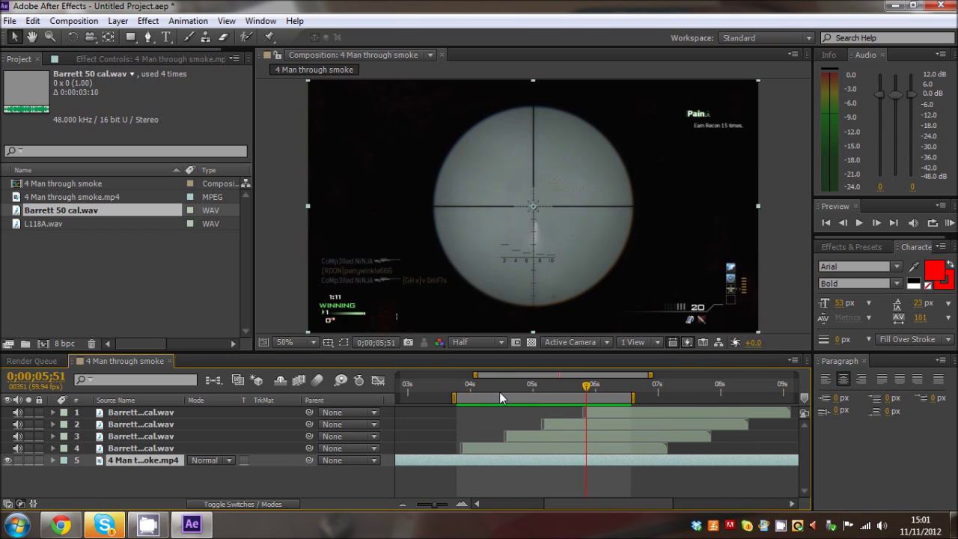
{"action": "mouse_move", "coordinate": [499, 391]}
{"action": "left_mouse_down"}
{"action": "mouse_move", "coordinate": [491, 389]}
{"action": "mouse_move", "coordinate": [516, 386]}
{"action": "left_mouse_up"}
{"action": "key", "text": "u"}
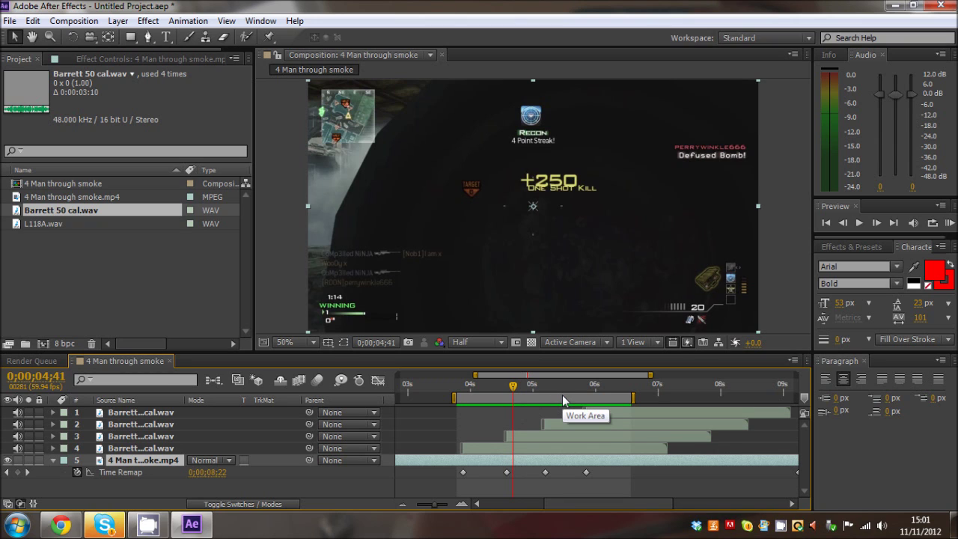
Step: Delete all four Barrett sound layers and remove Time Remap with its keyframes from the gameplay clip
{"action": "left_click", "coordinate": [542, 448]}
{"action": "left_click", "coordinate": [589, 410], "text": "shift"}
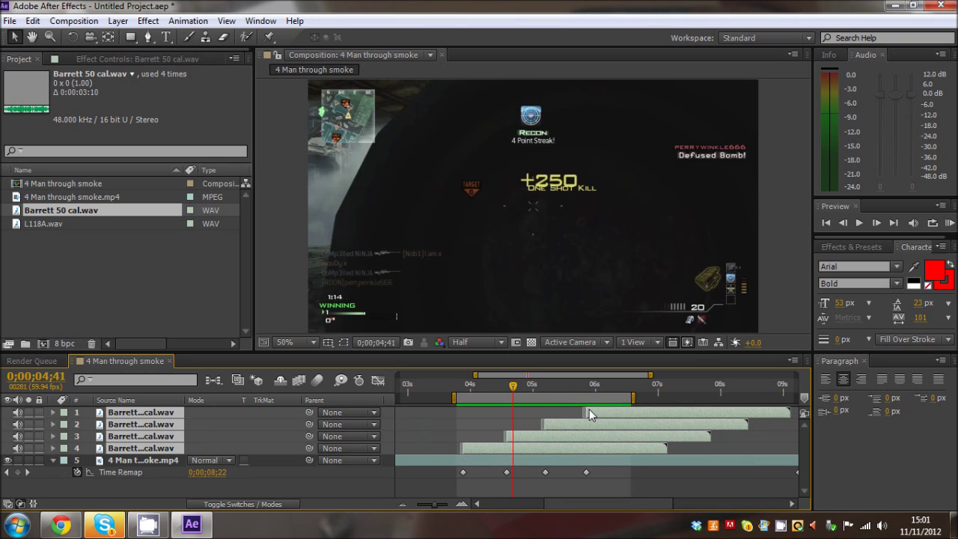
{"action": "key", "text": "Delete"}
{"action": "left_click", "coordinate": [548, 412]}
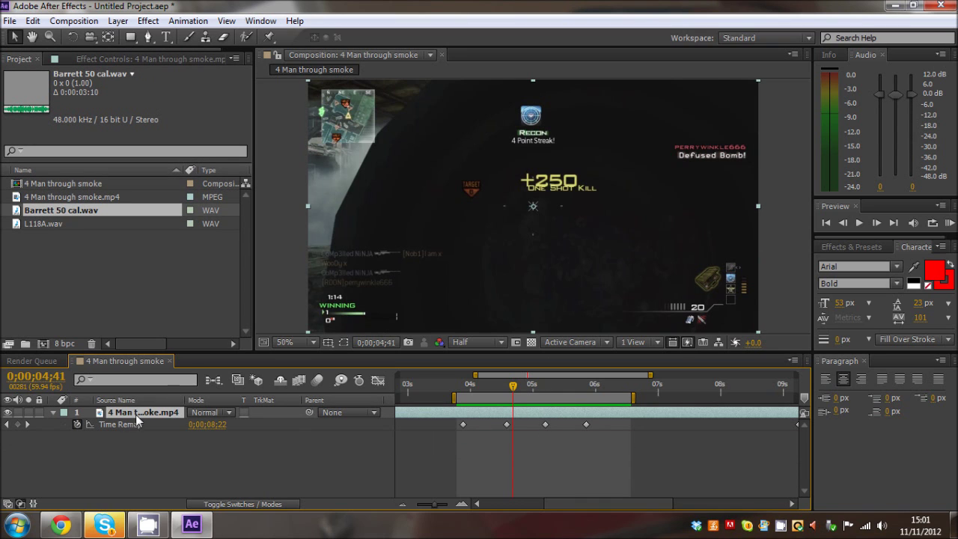
{"action": "left_click", "coordinate": [77, 424]}
Step: Step back and forth frame by frame to where the rifle starts rising to aim, at 0;00;04;52
{"action": "left_click_drag", "start_coordinate": [515, 388], "coordinate": [528, 389]}
{"action": "left_click", "coordinate": [842, 225]}
{"action": "left_click", "coordinate": [843, 225]}
{"action": "left_click", "coordinate": [843, 225]}
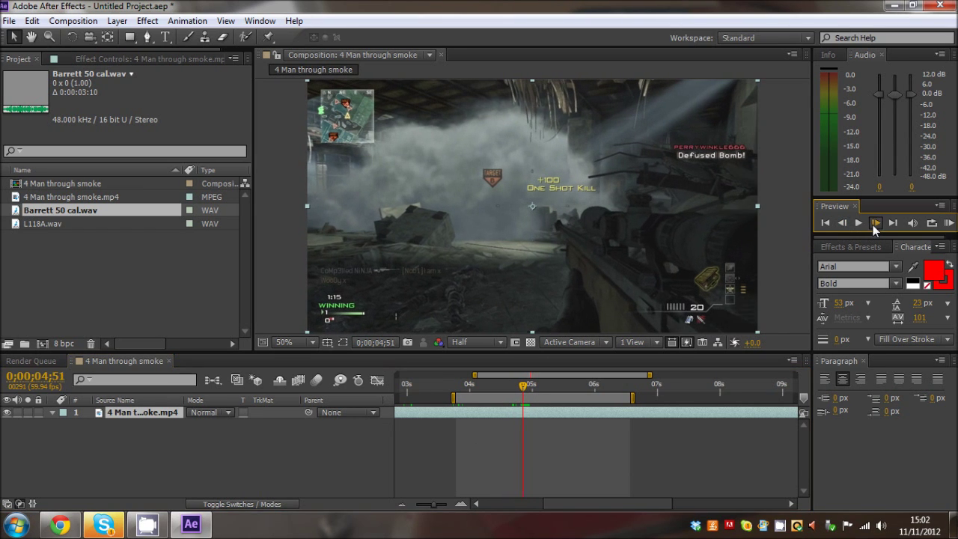
{"action": "left_click", "coordinate": [873, 225]}
{"action": "left_click", "coordinate": [873, 224]}
{"action": "left_click", "coordinate": [873, 225]}
{"action": "left_click", "coordinate": [873, 224]}
{"action": "double_click", "coordinate": [873, 225]}
{"action": "left_click", "coordinate": [873, 225]}
{"action": "left_click", "coordinate": [873, 224]}
{"action": "left_click", "coordinate": [873, 224]}
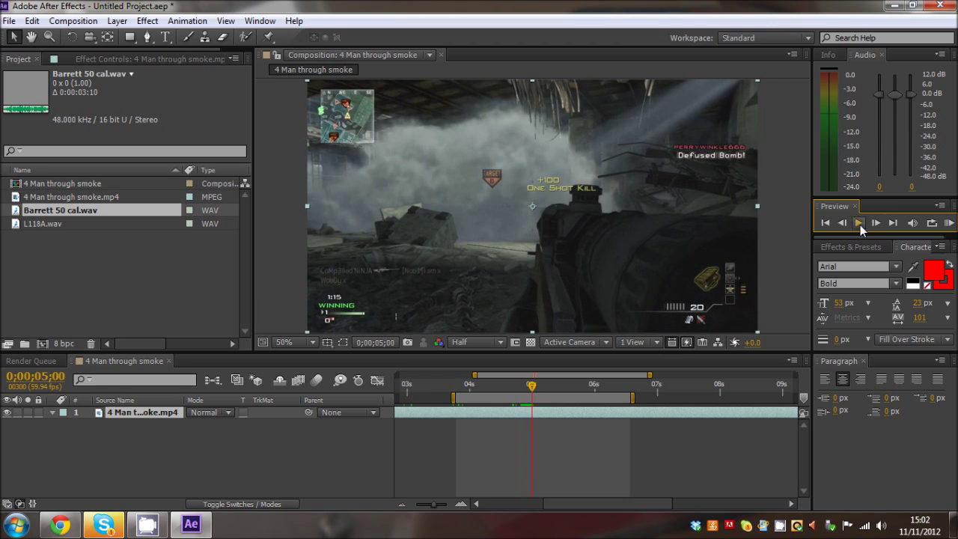
{"action": "left_click", "coordinate": [842, 224]}
{"action": "left_click", "coordinate": [842, 225]}
{"action": "left_click", "coordinate": [843, 225]}
{"action": "left_click", "coordinate": [842, 225]}
{"action": "left_click", "coordinate": [842, 224]}
{"action": "left_click", "coordinate": [842, 224]}
{"action": "left_click", "coordinate": [842, 225]}
{"action": "left_click", "coordinate": [843, 224]}
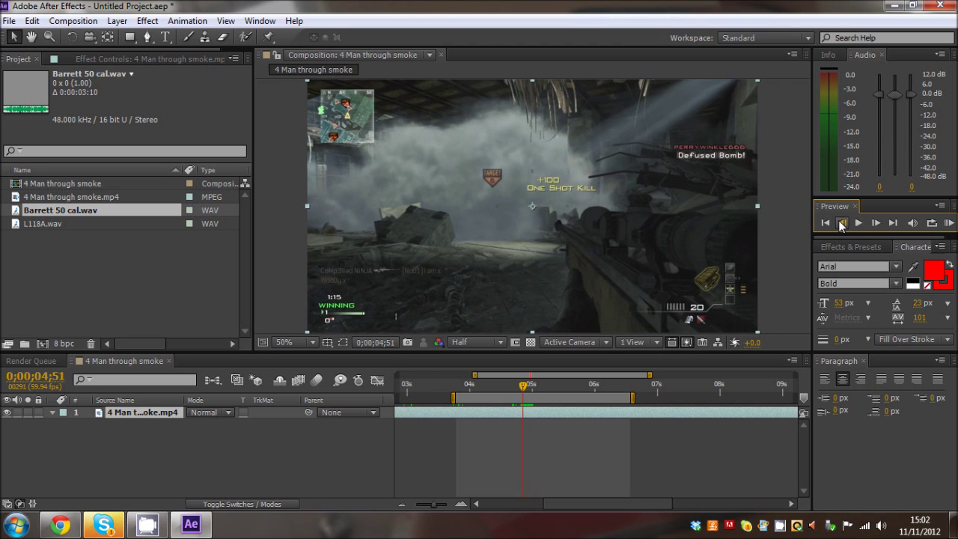
{"action": "left_click", "coordinate": [876, 223]}
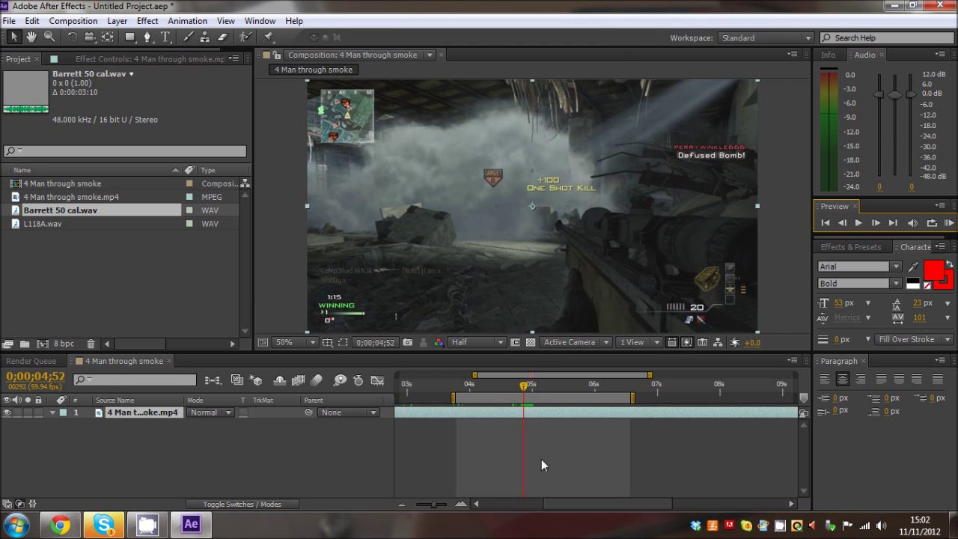
Step: Enable Time Remapping on the gameplay clip and set a keyframe at 0;00;04;52
{"action": "left_click", "coordinate": [703, 413]}
{"action": "left_click", "coordinate": [117, 21]}
{"action": "mouse_move", "coordinate": [198, 187]}
{"action": "left_click", "coordinate": [423, 183]}
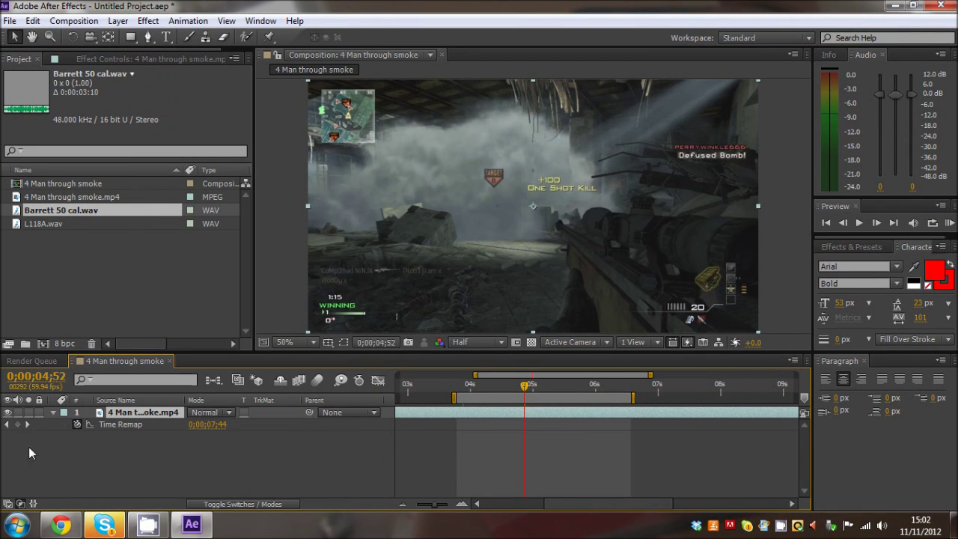
Step: Step forward to the dark scope-in frame at 0;00;05;04 and add a second Time Remap keyframe there
{"action": "left_click", "coordinate": [534, 387]}
{"action": "left_click", "coordinate": [876, 223]}
{"action": "left_click", "coordinate": [876, 224]}
{"action": "left_click", "coordinate": [876, 223]}
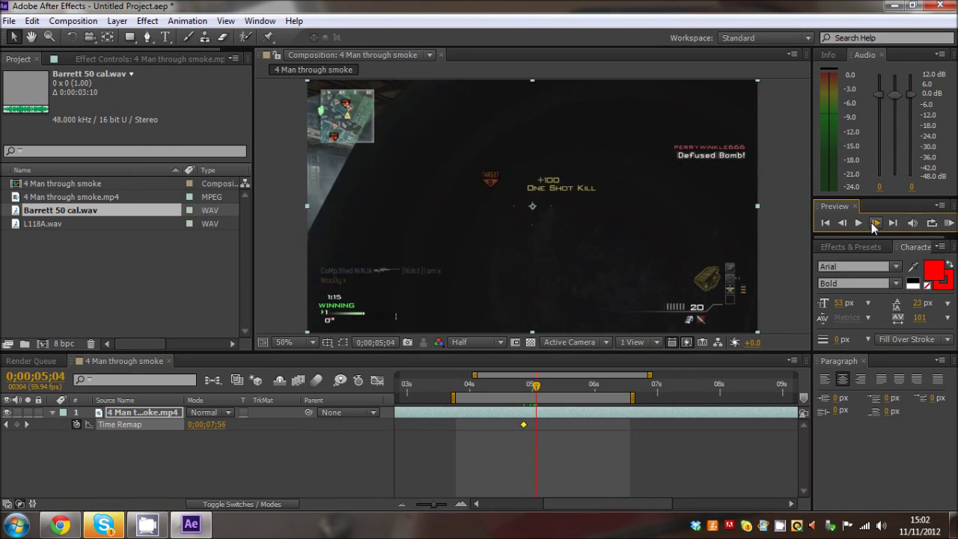
{"action": "left_click", "coordinate": [18, 425]}
Step: Speed up the scope-in by shifting the second Time Remap keyframe earlier to about 0;00;04;58, and preview it
{"action": "left_click_drag", "start_coordinate": [641, 376], "coordinate": [597, 376]}
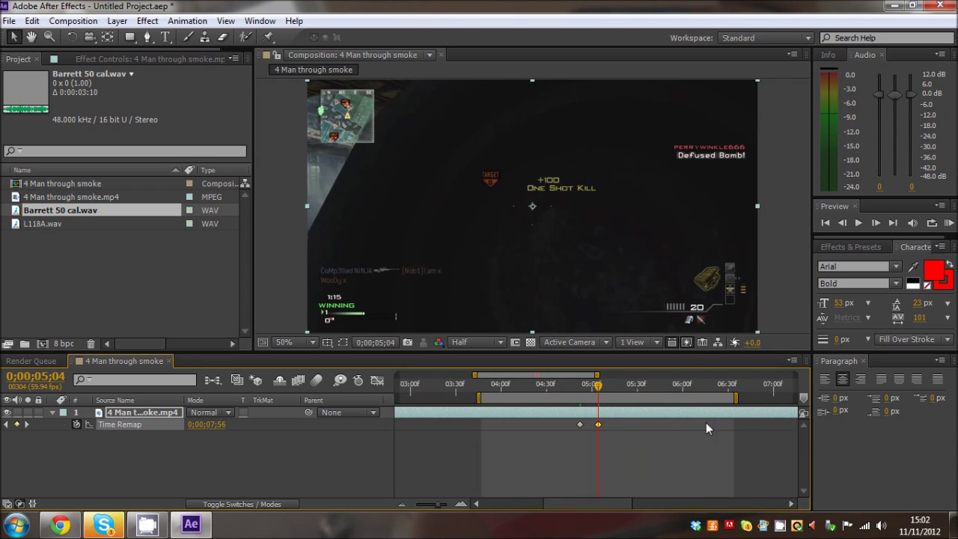
{"action": "left_click_drag", "start_coordinate": [599, 429], "coordinate": [591, 437]}
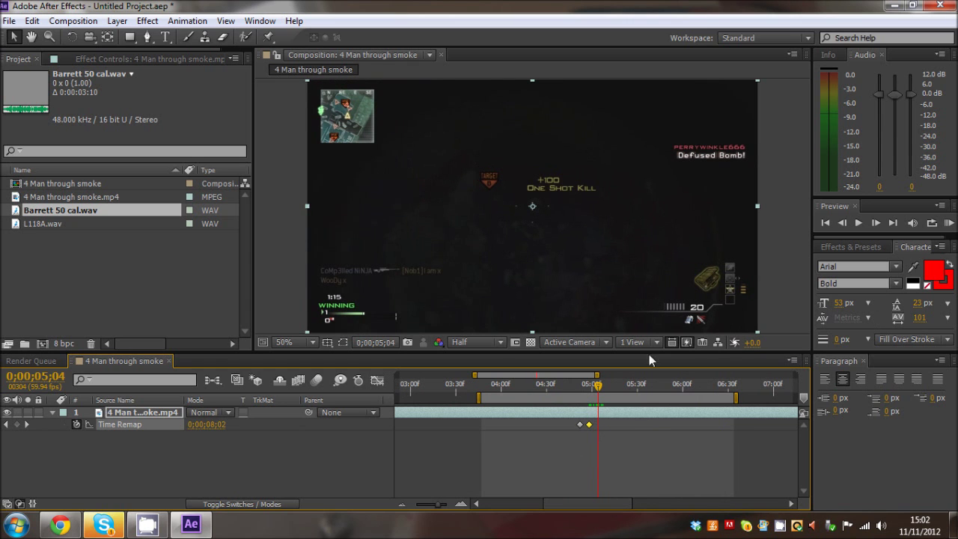
{"action": "left_click", "coordinate": [947, 224]}
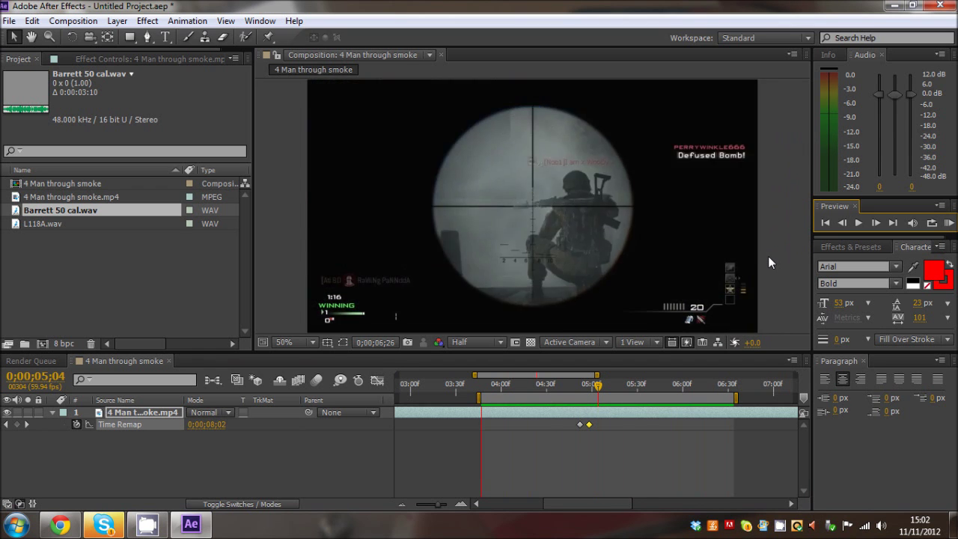
Step: Stop the preview, scrub past the sped-up scope-in to 0;00;05;07 and collapse the gameplay clip's layer
{"action": "left_click", "coordinate": [582, 404]}
{"action": "mouse_move", "coordinate": [587, 387]}
{"action": "left_mouse_down"}
{"action": "mouse_move", "coordinate": [595, 391]}
{"action": "mouse_move", "coordinate": [585, 395]}
{"action": "mouse_move", "coordinate": [603, 388]}
{"action": "left_mouse_up"}
{"action": "right_click", "coordinate": [765, 265]}
{"action": "left_click", "coordinate": [770, 223]}
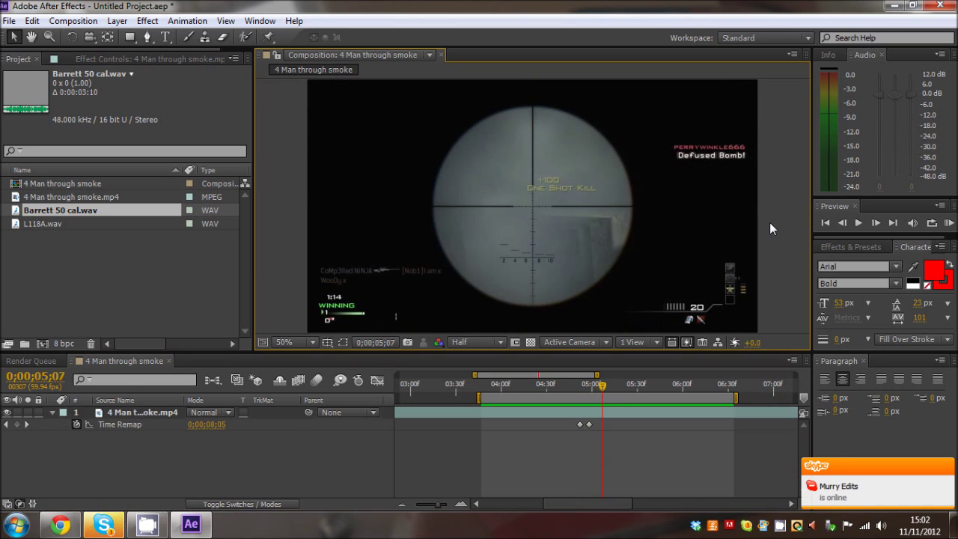
{"action": "left_click", "coordinate": [52, 412]}
{"action": "left_click", "coordinate": [138, 412]}
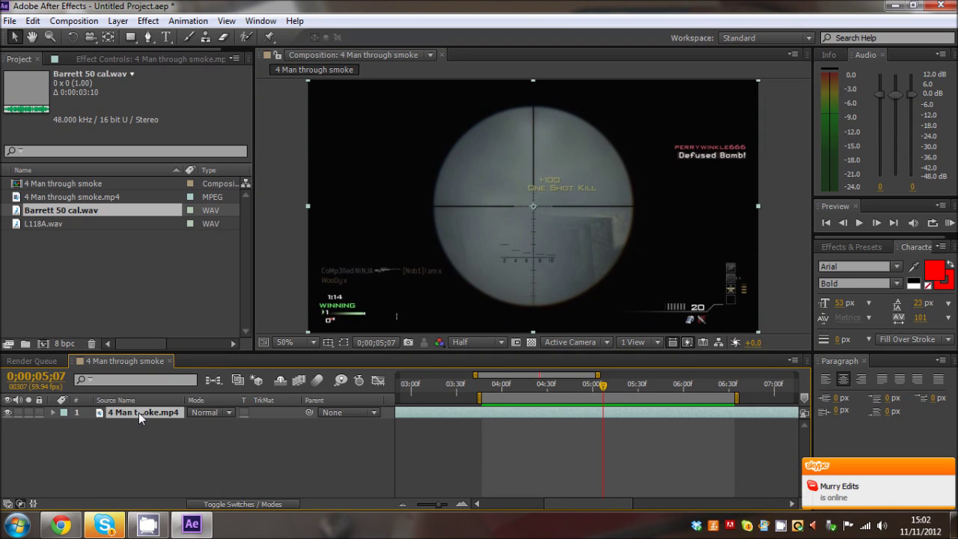
{"action": "left_click", "coordinate": [273, 236]}
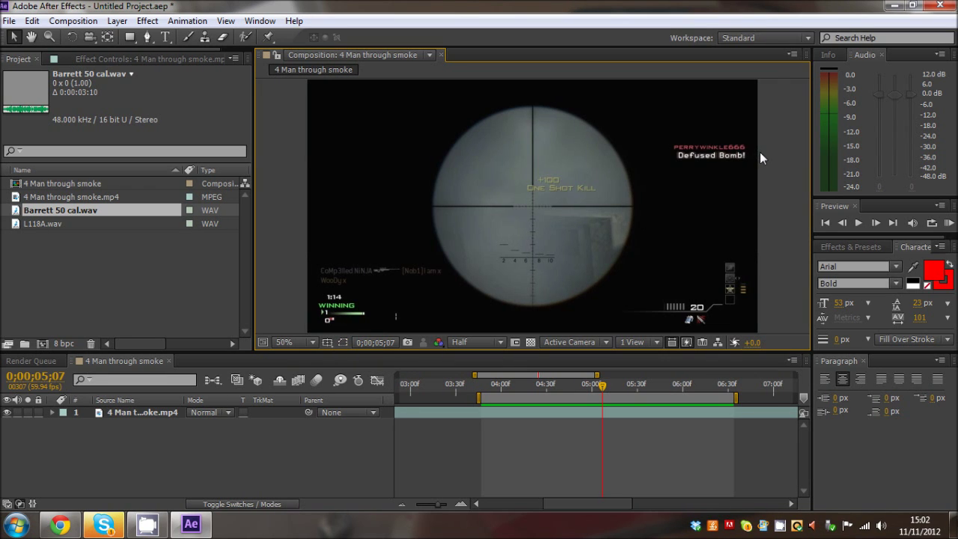
{"action": "left_click_drag", "start_coordinate": [802, 247], "coordinate": [803, 333]}
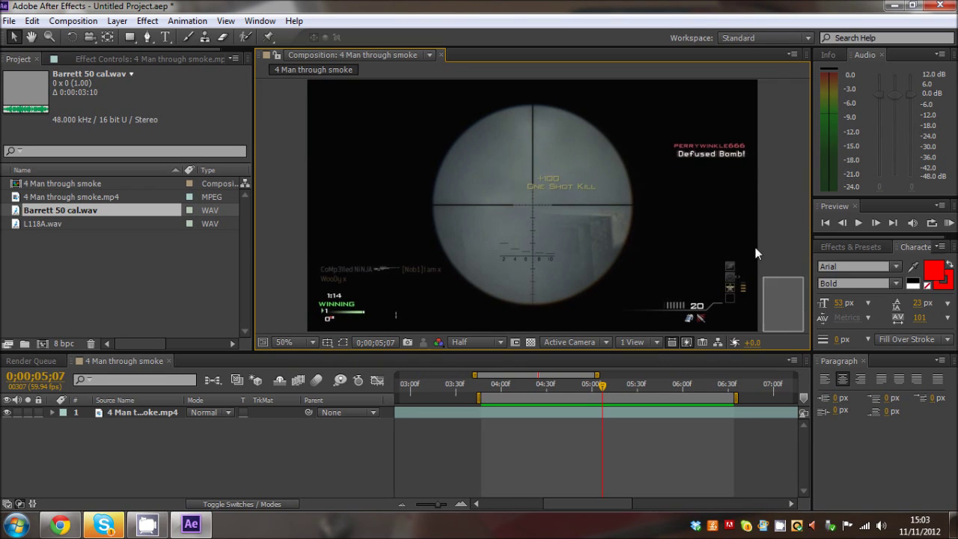
{"action": "left_click_drag", "start_coordinate": [745, 205], "coordinate": [763, 88]}
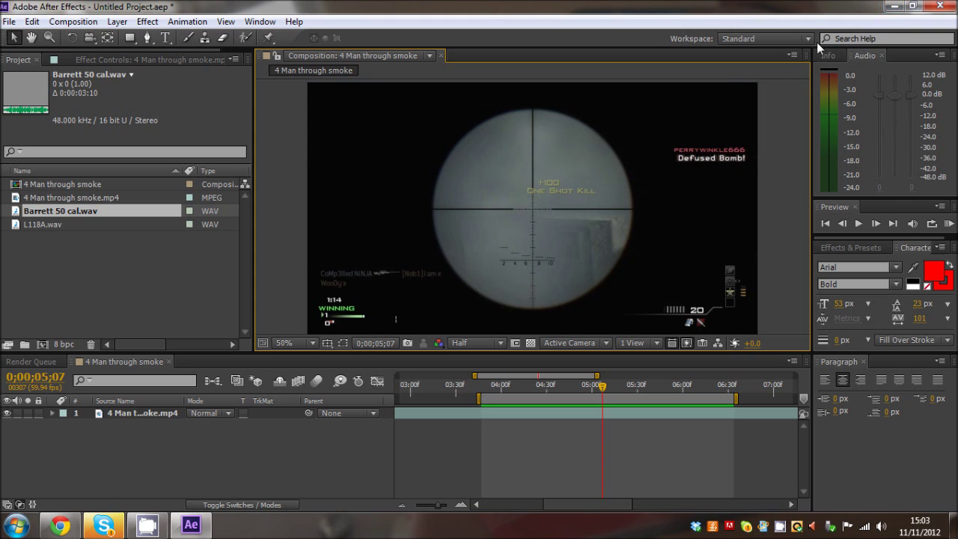
Step: Minimize the After Effects window to return to the desktop
{"action": "left_click", "coordinate": [895, 6]}
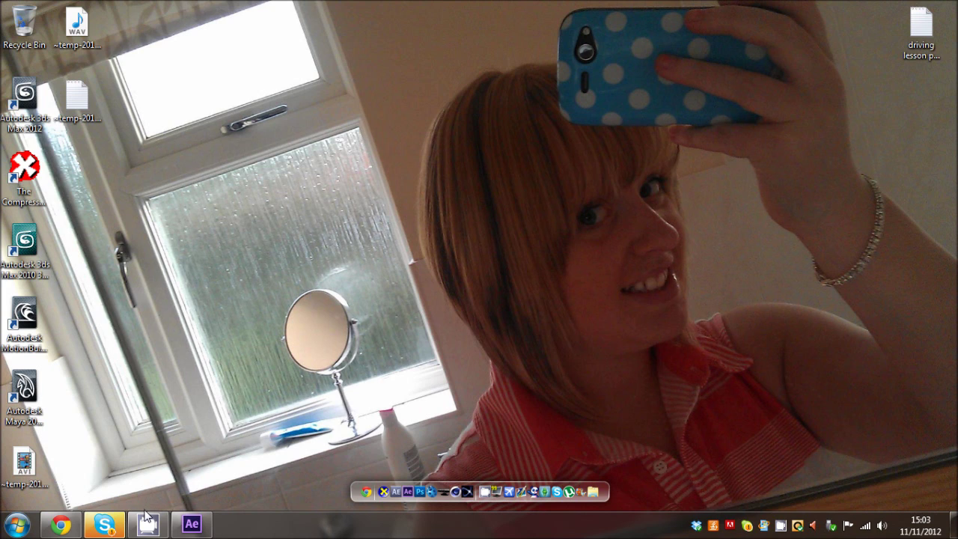
{"action": "mouse_move", "coordinate": [122, 534]}
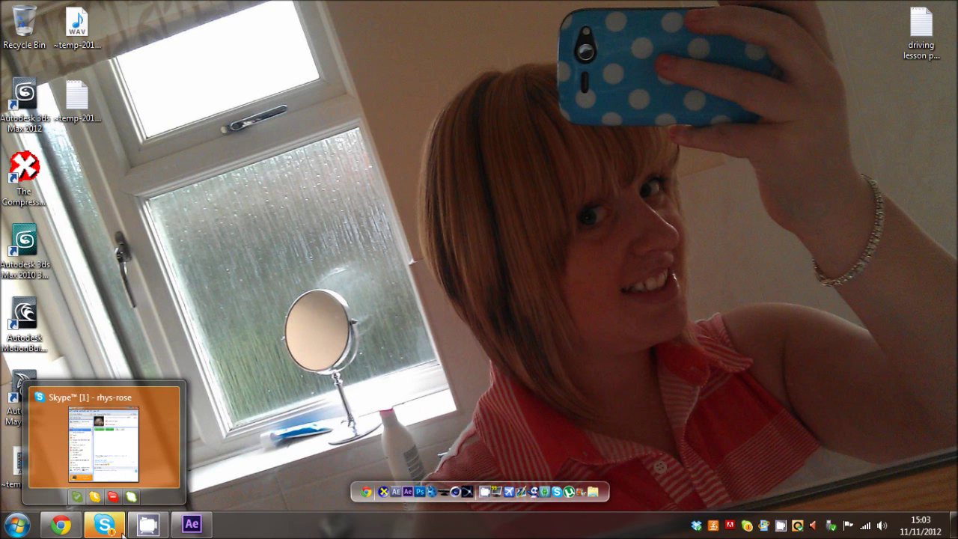